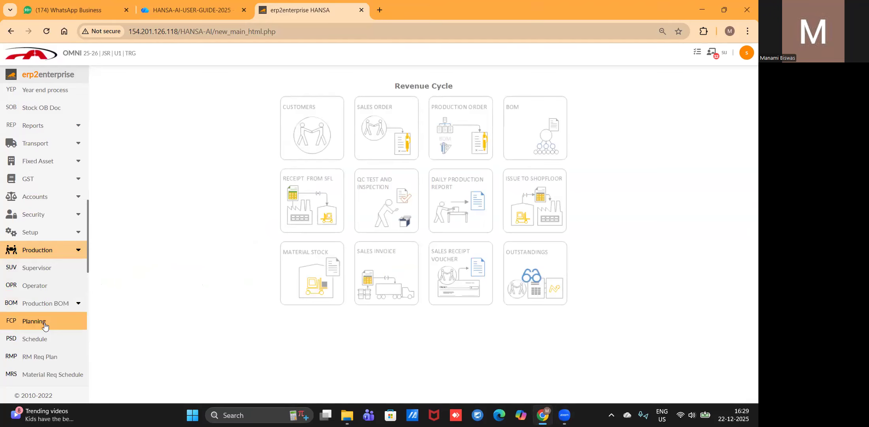
View the production schedule for December 2025 for manufacturing unit HO_UNIT1
{"action": "left_click", "coordinate": [43, 339]}
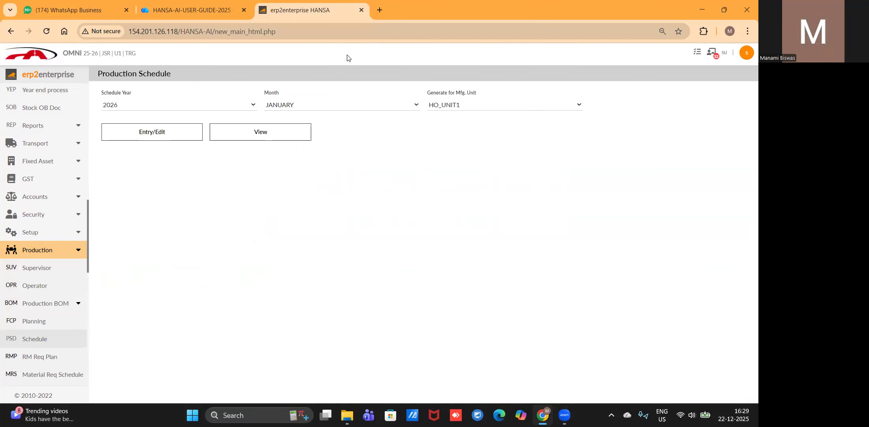
{"action": "left_click", "coordinate": [313, 108]}
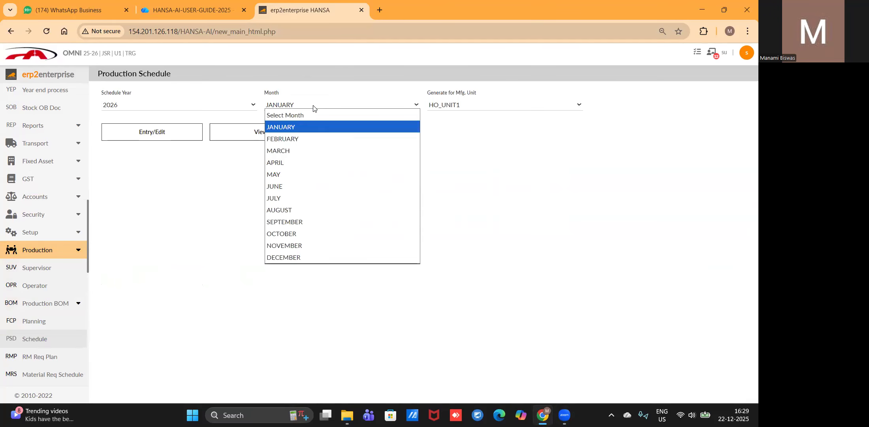
{"action": "left_click", "coordinate": [293, 258]}
{"action": "left_click", "coordinate": [194, 108]}
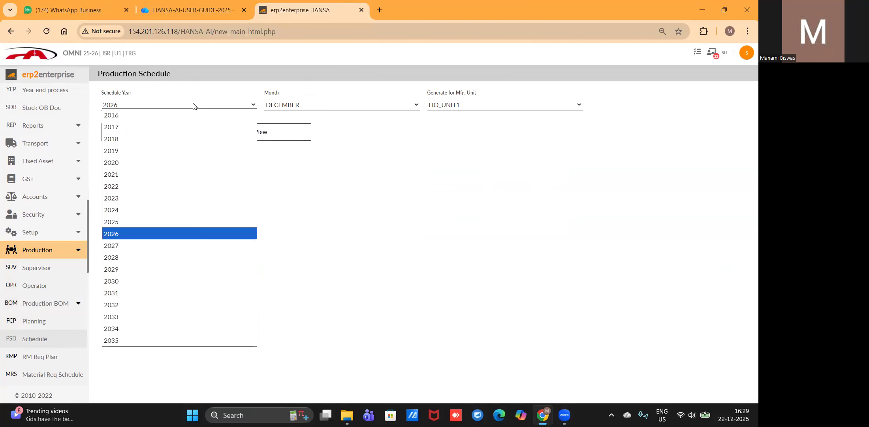
{"action": "left_click", "coordinate": [148, 224]}
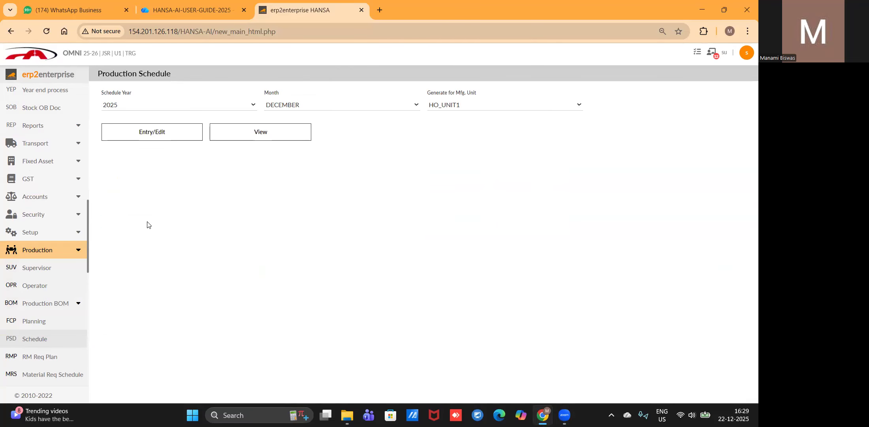
{"action": "left_click", "coordinate": [243, 132]}
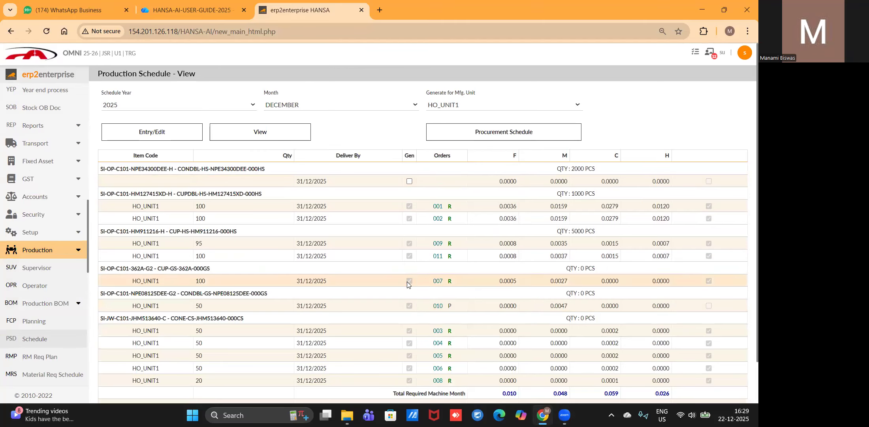
Examine the 100-piece production order for SI-OP-C101-HM911216-H, checking each stage's unit and subcontractor down to the raw material, and close it
{"action": "left_click", "coordinate": [438, 257]}
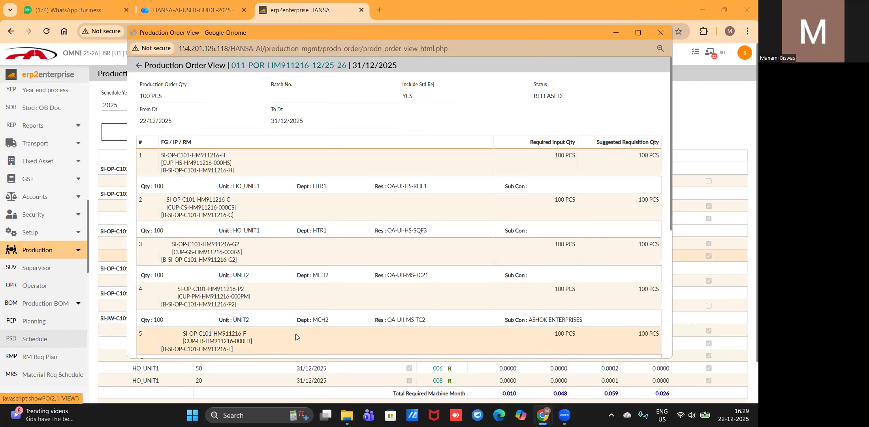
{"action": "scroll", "coordinate": [297, 336], "scroll_direction": "down", "scroll_amount": 3}
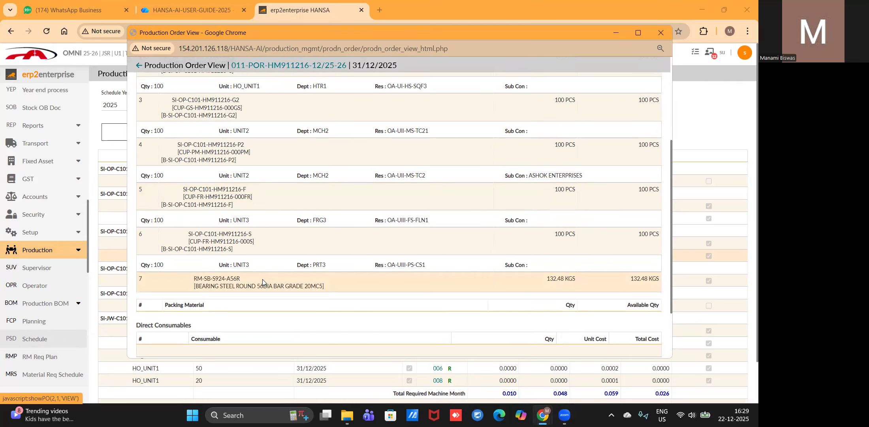
{"action": "double_click", "coordinate": [242, 265]}
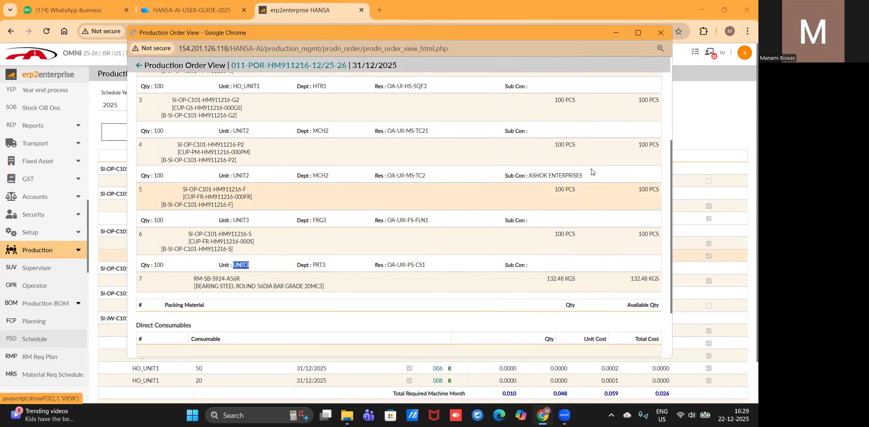
{"action": "double_click", "coordinate": [544, 175]}
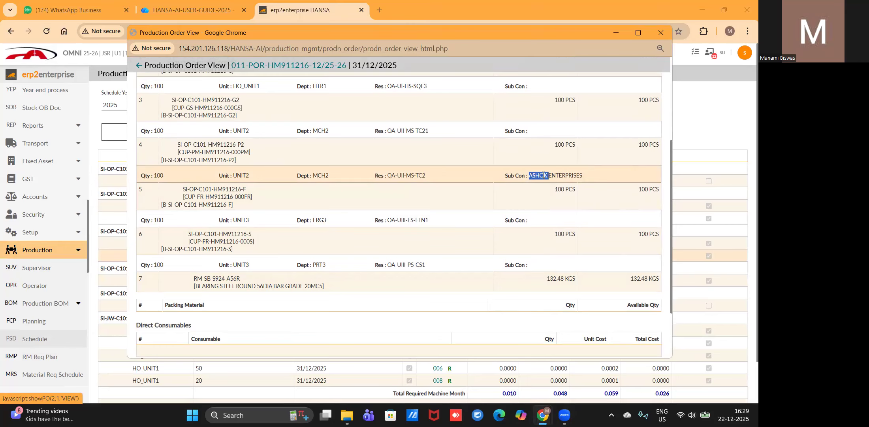
{"action": "left_click", "coordinate": [659, 34]}
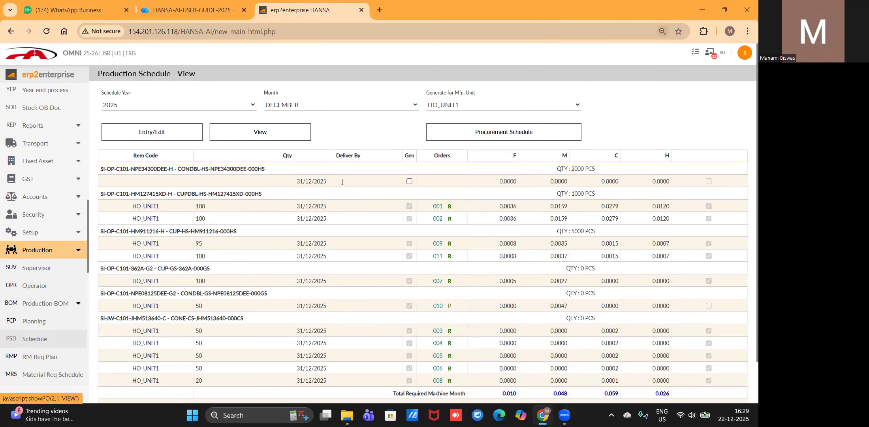
Start a new Issue To Production entry from the inventory functions
{"action": "scroll", "coordinate": [44, 146], "scroll_direction": "up", "scroll_amount": 2}
{"action": "scroll", "coordinate": [43, 146], "scroll_direction": "up", "scroll_amount": 4}
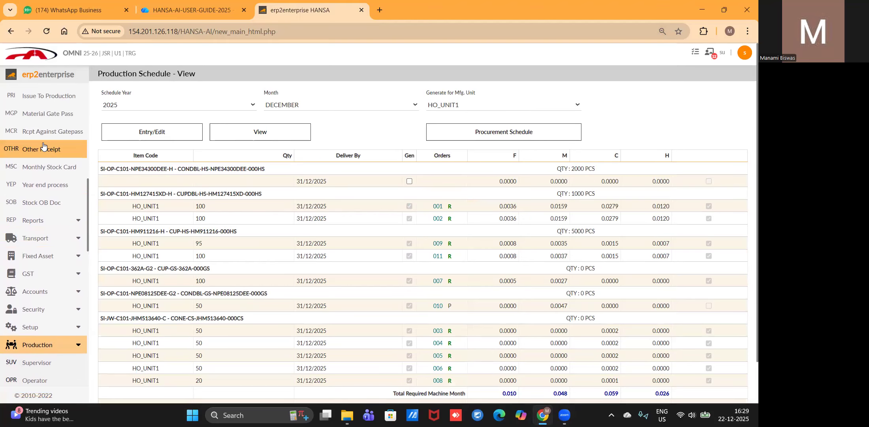
{"action": "scroll", "coordinate": [48, 181], "scroll_direction": "up", "scroll_amount": 7}
{"action": "scroll", "coordinate": [47, 178], "scroll_direction": "down", "scroll_amount": 2}
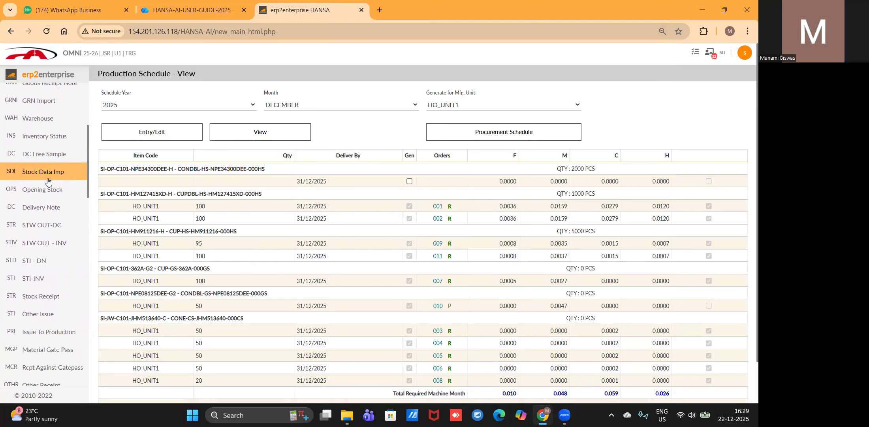
{"action": "left_click", "coordinate": [47, 333]}
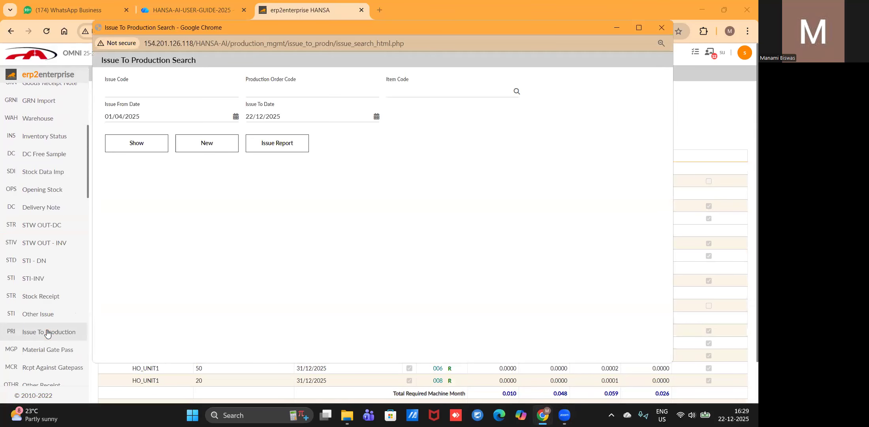
{"action": "left_click", "coordinate": [218, 145]}
Set the issue's factory unit to UNIT3, the department to PRT3 and the source warehouse to RM_WH_U3
{"action": "left_click", "coordinate": [190, 92]}
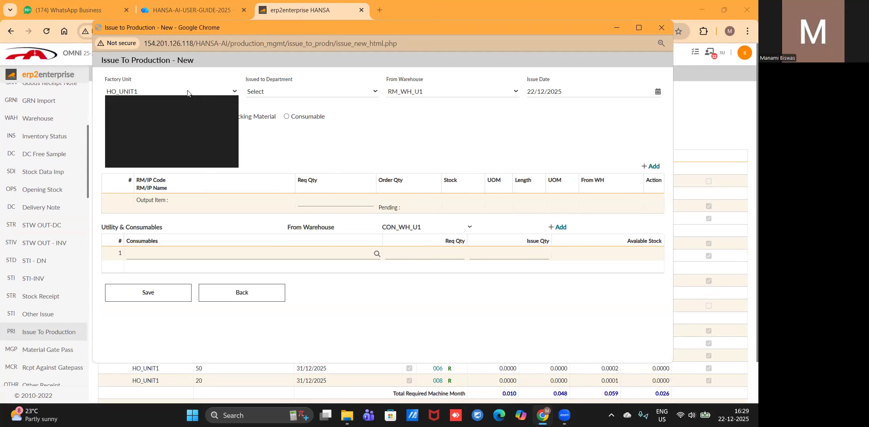
{"action": "left_click", "coordinate": [161, 136]}
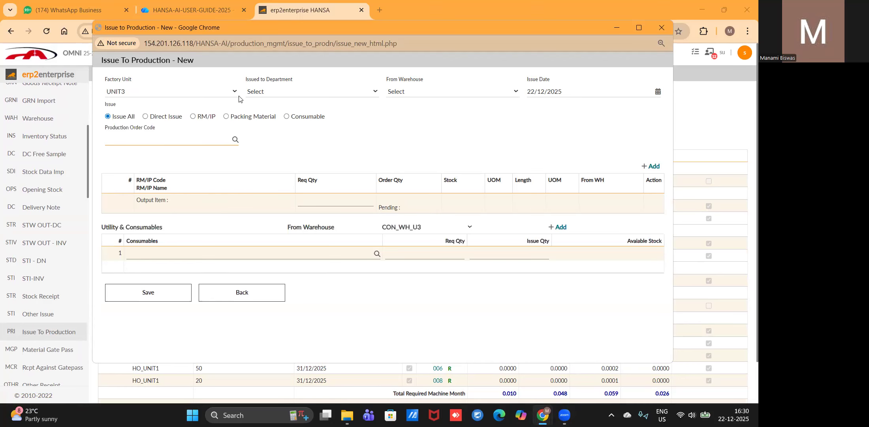
{"action": "left_click", "coordinate": [295, 90]}
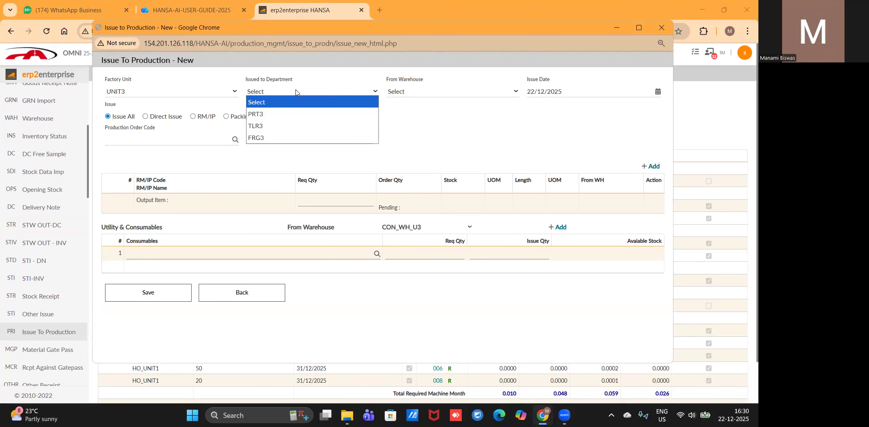
{"action": "left_click", "coordinate": [273, 116]}
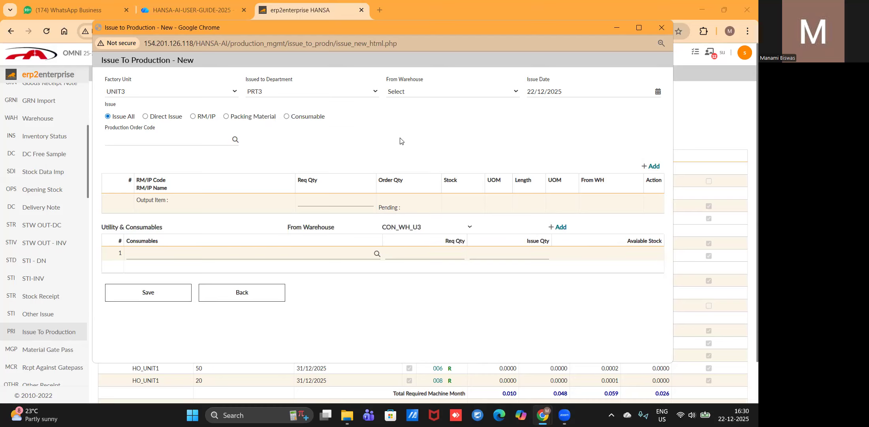
{"action": "left_click", "coordinate": [414, 91]}
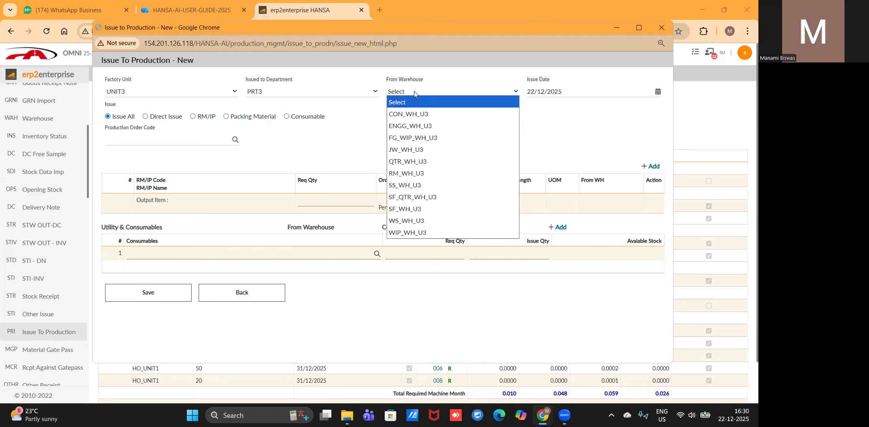
{"action": "key", "text": "r"}
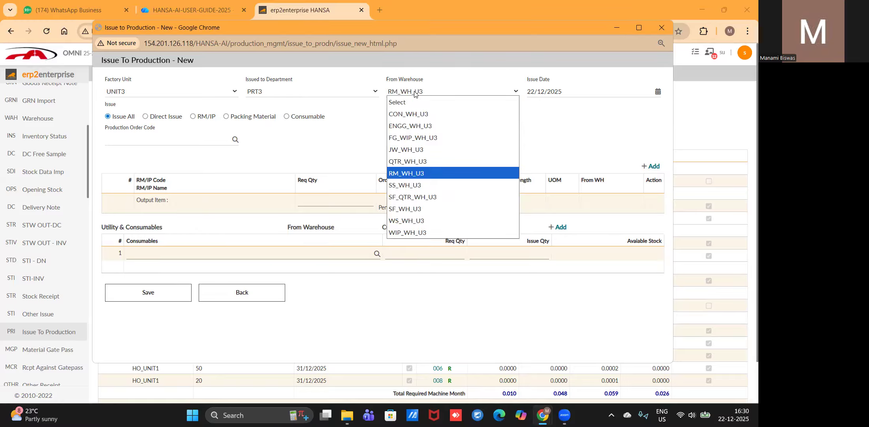
{"action": "key", "text": "Return"}
{"action": "left_click", "coordinate": [328, 155]}
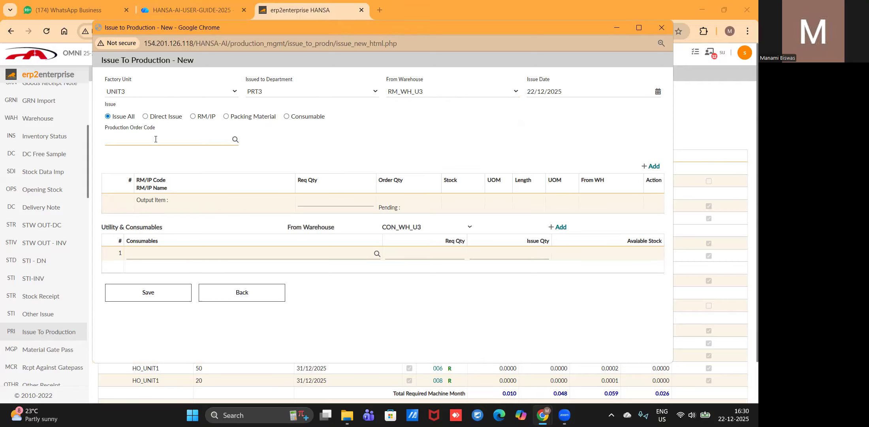
Link the issue to the 100-piece HM911216 production order and add output item SI-OP-C101-HM911216-S from its requisition
{"action": "left_click", "coordinate": [236, 140]}
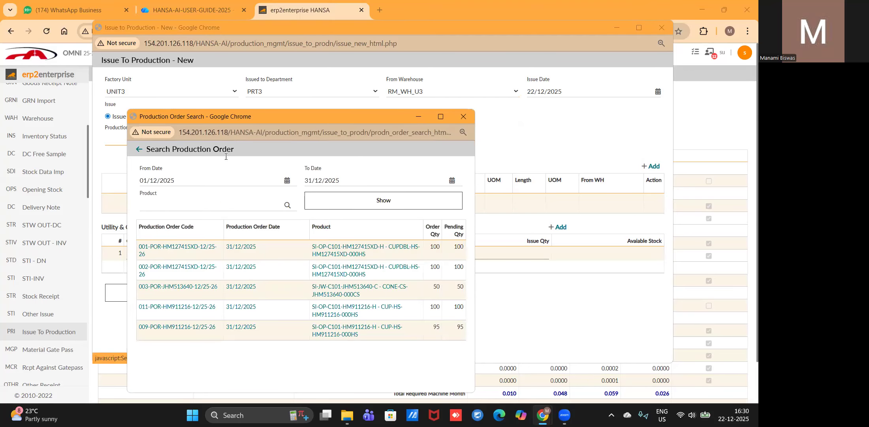
{"action": "left_click", "coordinate": [176, 308]}
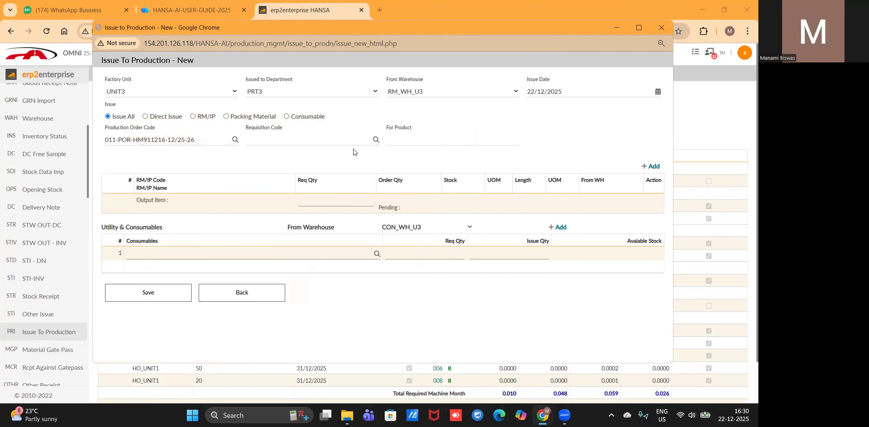
{"action": "left_click", "coordinate": [374, 140]}
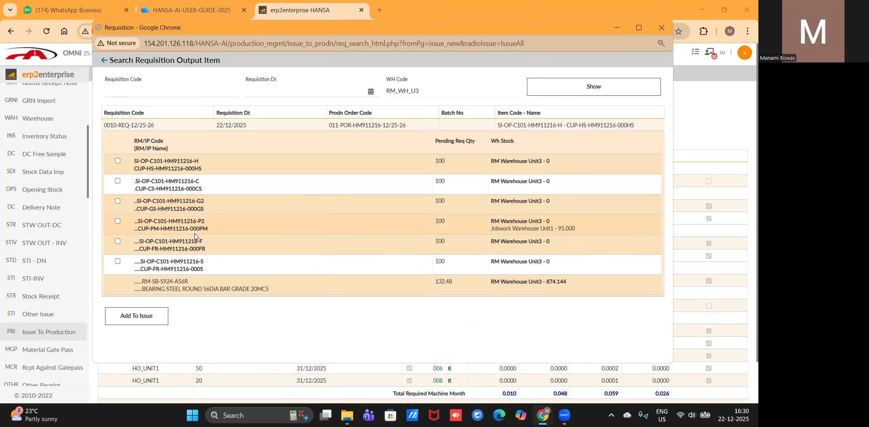
{"action": "triple_click", "coordinate": [164, 280]}
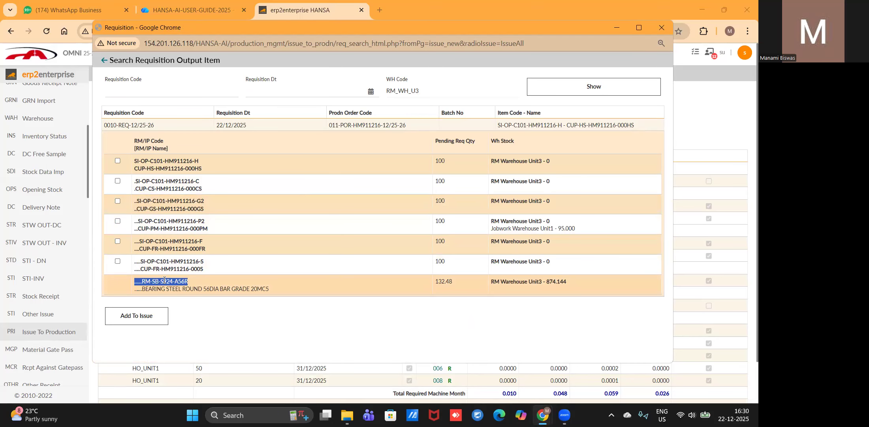
{"action": "left_click", "coordinate": [164, 280]}
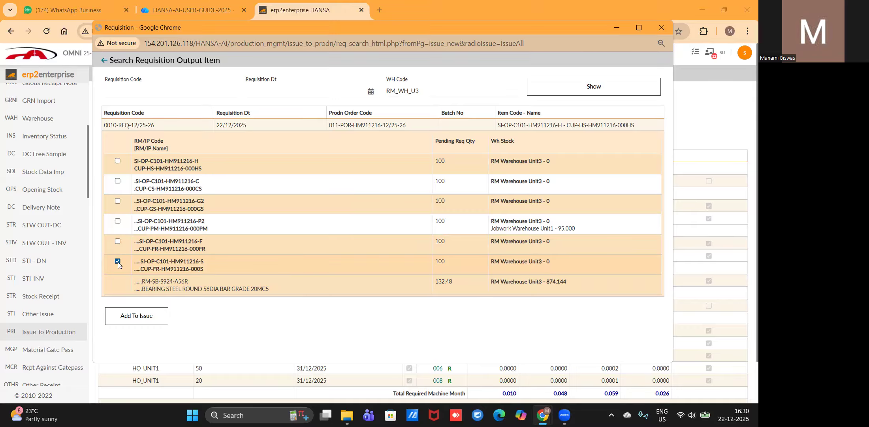
{"action": "left_click", "coordinate": [140, 316]}
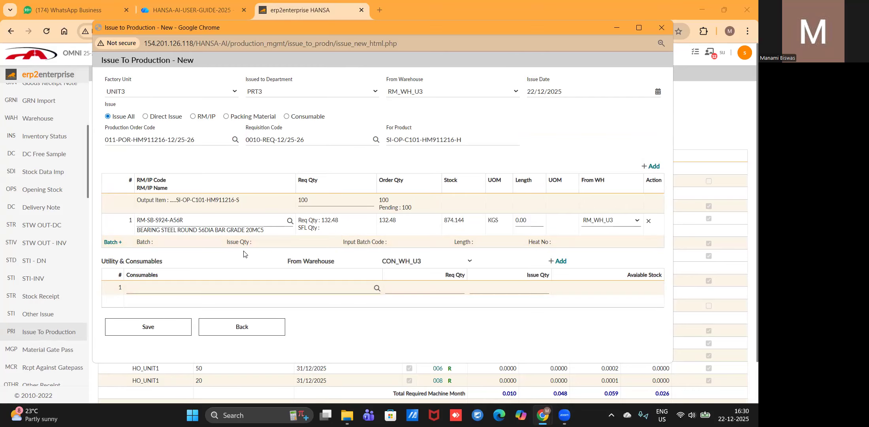
Allocate an issue quantity of 132.48 from batch mfg544654 to raw material RM-SB-S924-A56R
{"action": "triple_click", "coordinate": [140, 219]}
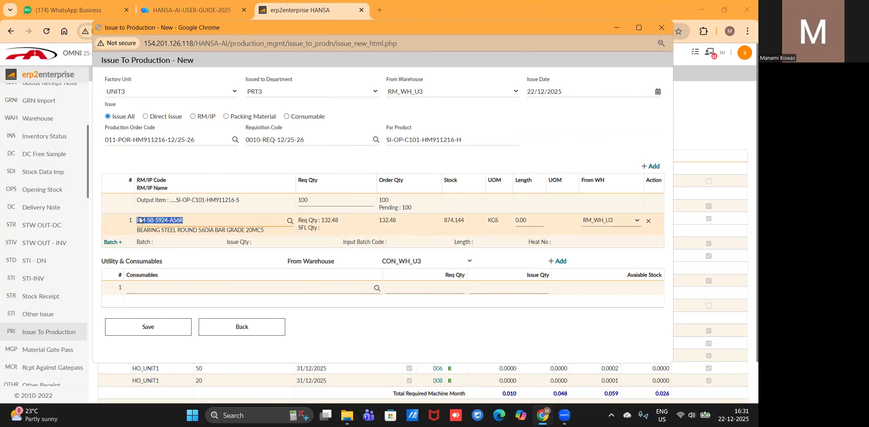
{"action": "double_click", "coordinate": [196, 199]}
{"action": "left_click", "coordinate": [195, 198]}
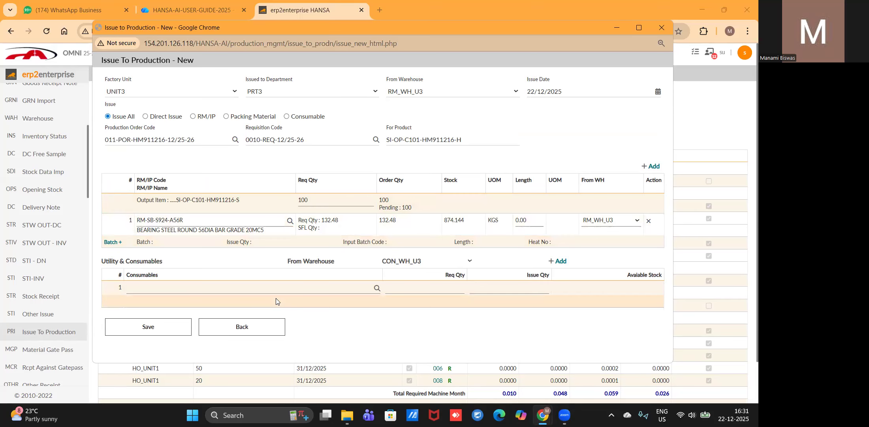
{"action": "left_click", "coordinate": [112, 242]}
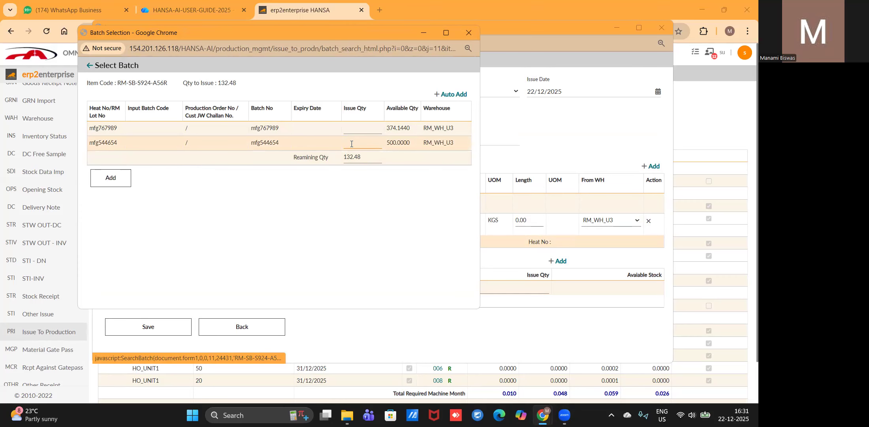
{"action": "type", "text": "132.48"}
{"action": "left_click", "coordinate": [322, 225]}
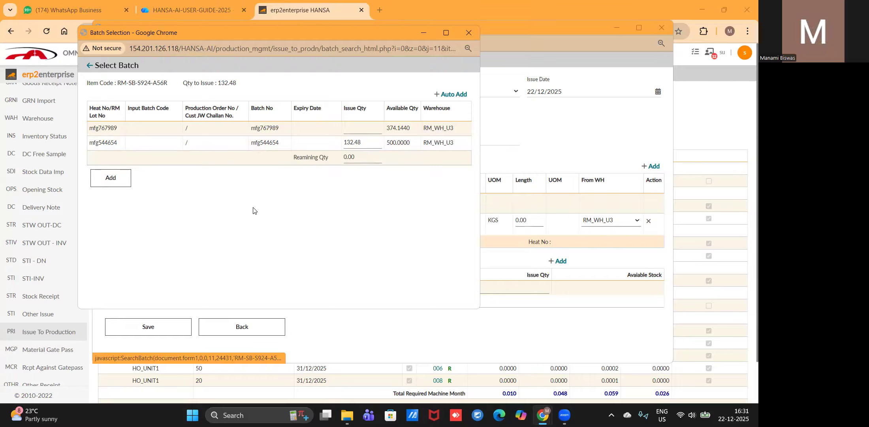
{"action": "left_click", "coordinate": [111, 177]}
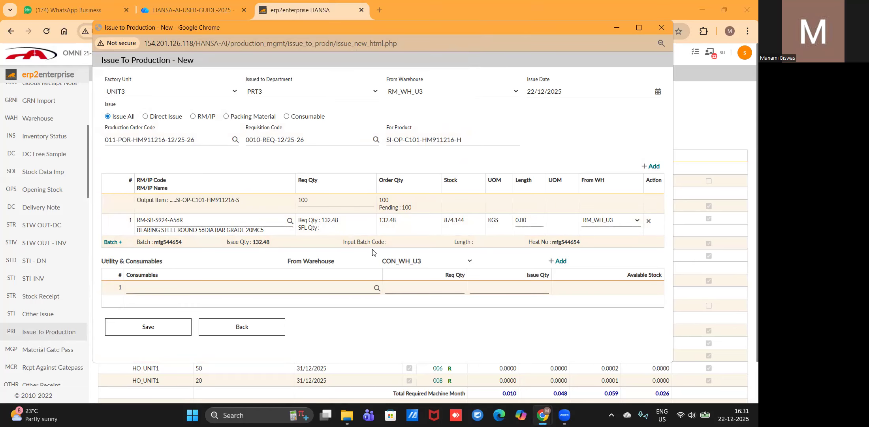
Save the issue to production and close its window
{"action": "left_click", "coordinate": [172, 333]}
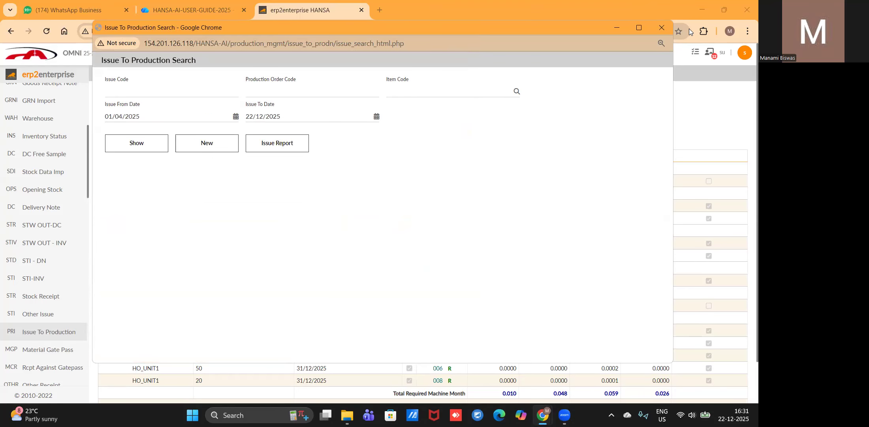
{"action": "left_click", "coordinate": [662, 28]}
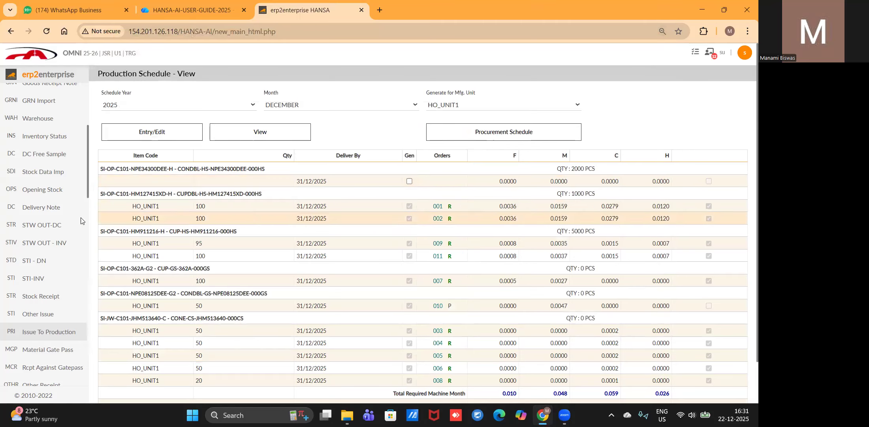
Check the inventory status of warehouse RM_WH_U3 and view the batch stock details of RM-SB-S924-A56R
{"action": "scroll", "coordinate": [24, 222], "scroll_direction": "down", "scroll_amount": 2}
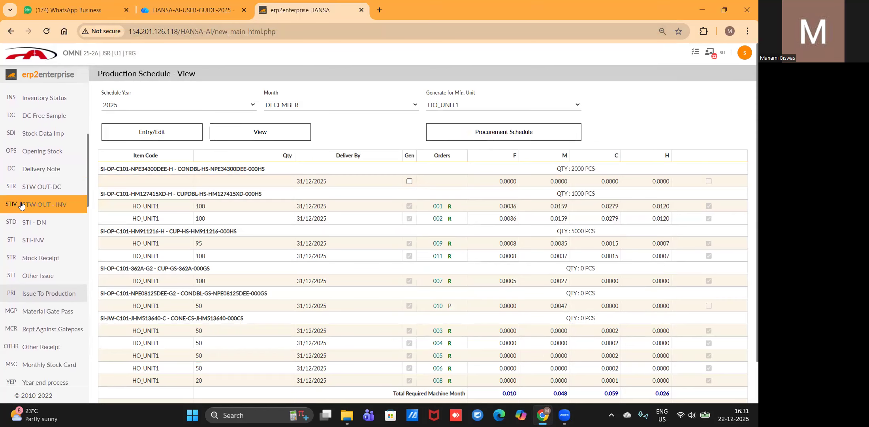
{"action": "scroll", "coordinate": [42, 177], "scroll_direction": "up", "scroll_amount": 6}
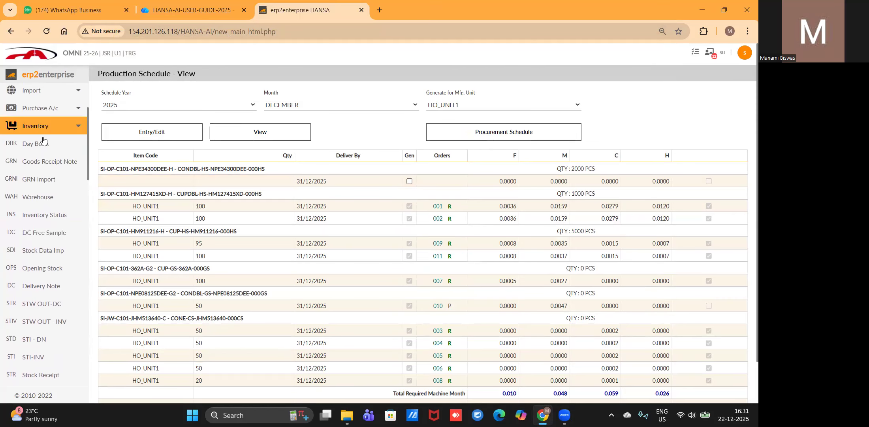
{"action": "left_click", "coordinate": [47, 215]}
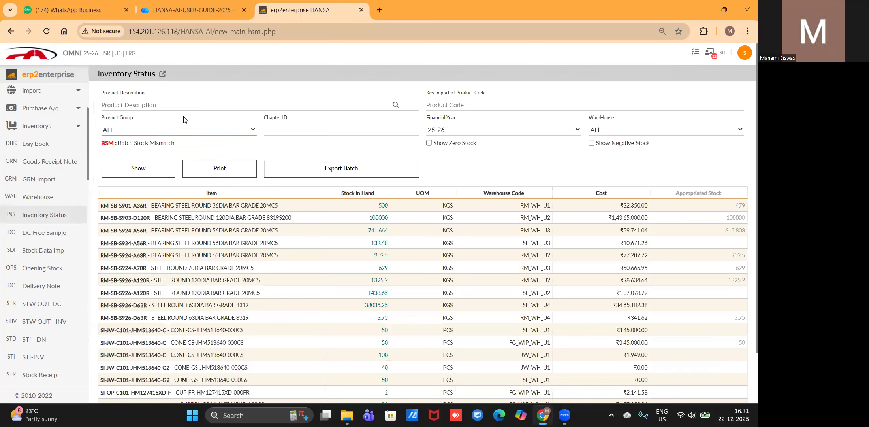
{"action": "type", "text": "47,525"}
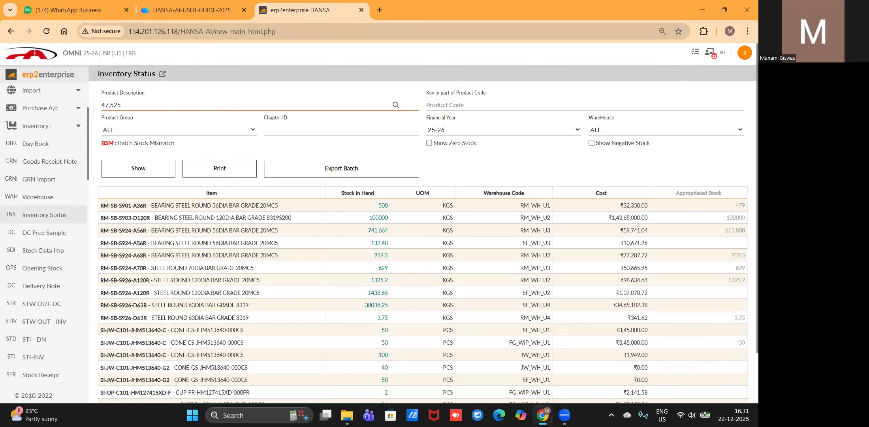
{"action": "key", "text": "ctrl+z"}
{"action": "left_click", "coordinate": [604, 130]}
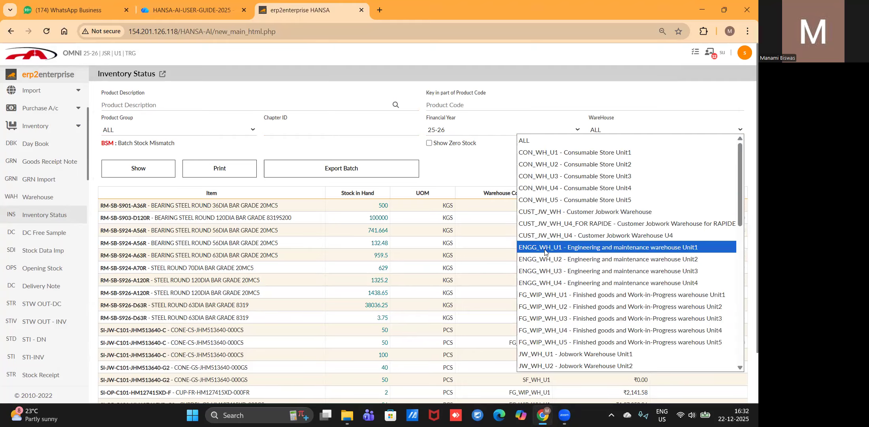
{"action": "scroll", "coordinate": [545, 252], "scroll_direction": "down", "scroll_amount": 5}
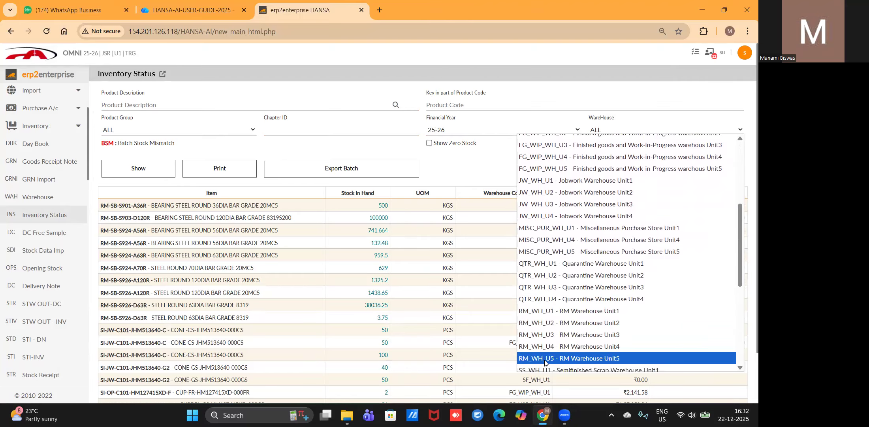
{"action": "left_click", "coordinate": [547, 336]}
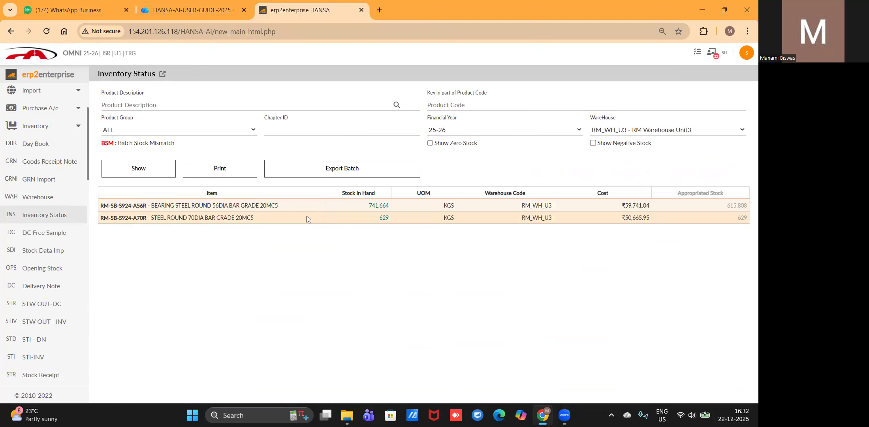
{"action": "left_click", "coordinate": [375, 209]}
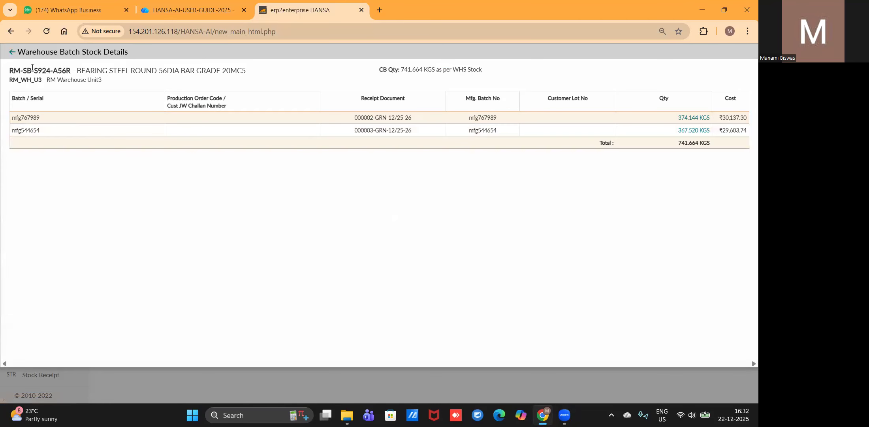
{"action": "left_click", "coordinate": [82, 47]}
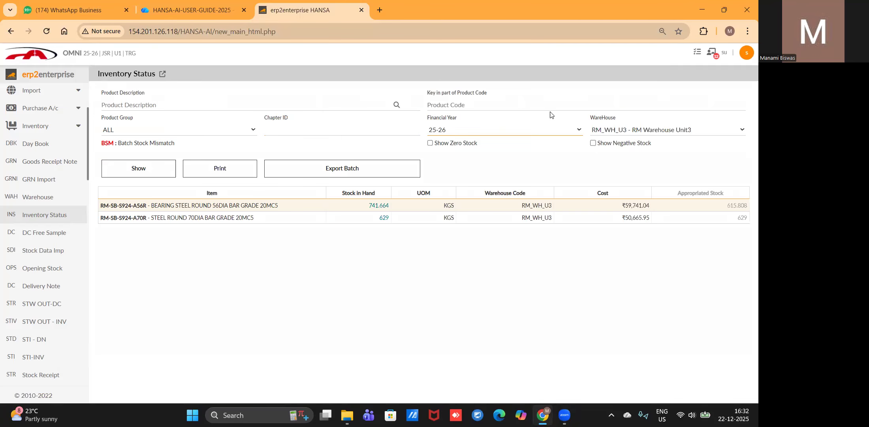
Check the inventory status of the shopfloor warehouse SF_WH_U3
{"action": "left_click", "coordinate": [598, 130]}
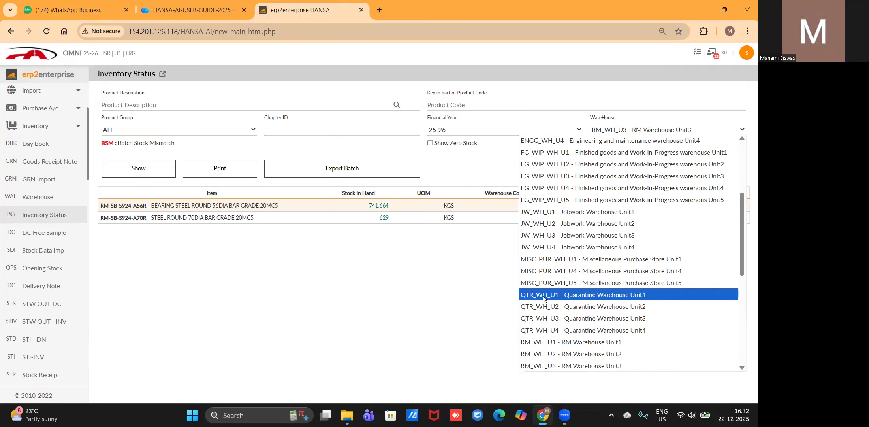
{"action": "scroll", "coordinate": [543, 299], "scroll_direction": "down", "scroll_amount": 3}
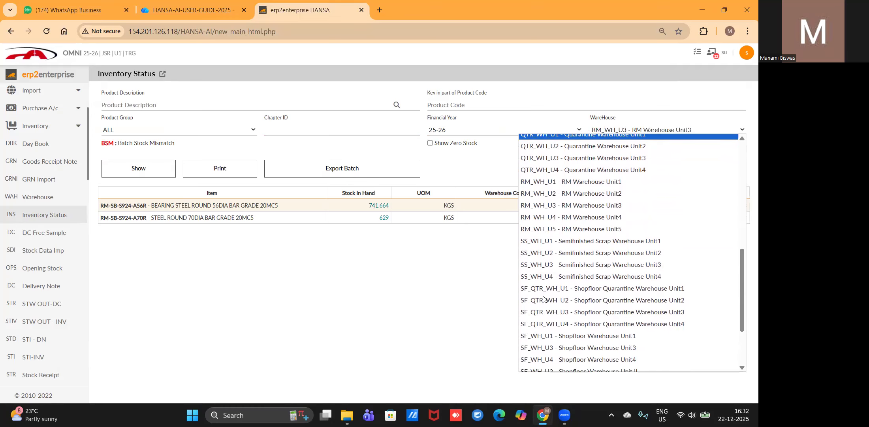
{"action": "left_click", "coordinate": [554, 349]}
{"action": "left_click", "coordinate": [121, 172]}
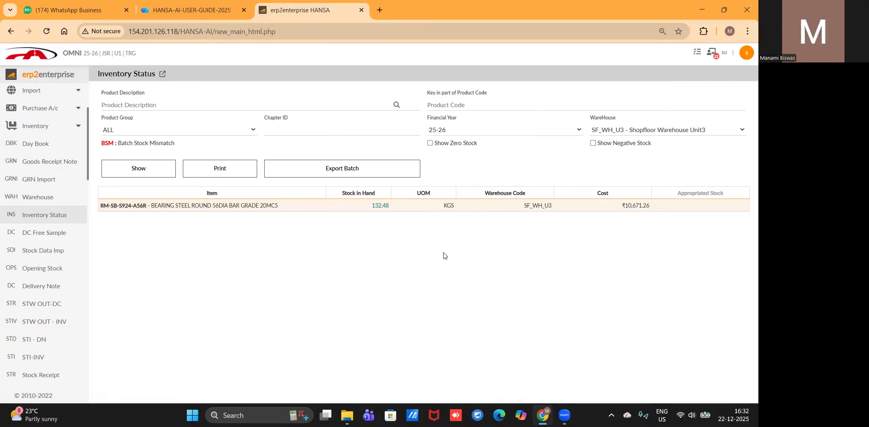
Create a new daily production report with factory unit UNIT3 and department PRT3
{"action": "left_click", "coordinate": [78, 131]}
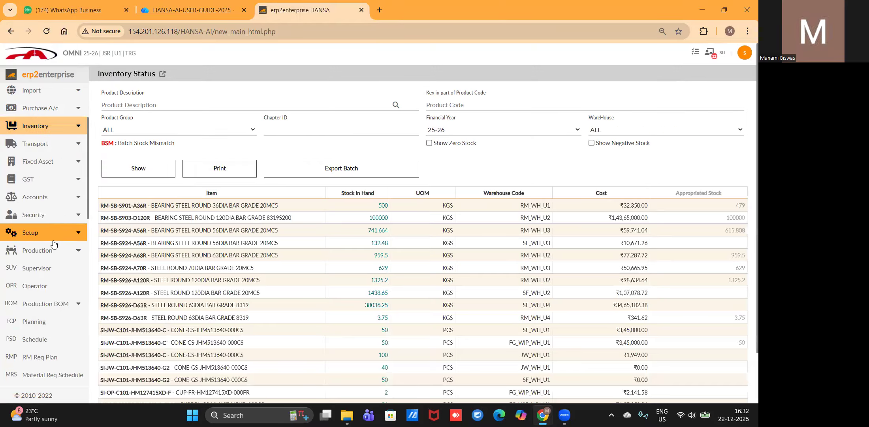
{"action": "scroll", "coordinate": [58, 264], "scroll_direction": "down", "scroll_amount": 1}
{"action": "scroll", "coordinate": [58, 264], "scroll_direction": "down", "scroll_amount": 4}
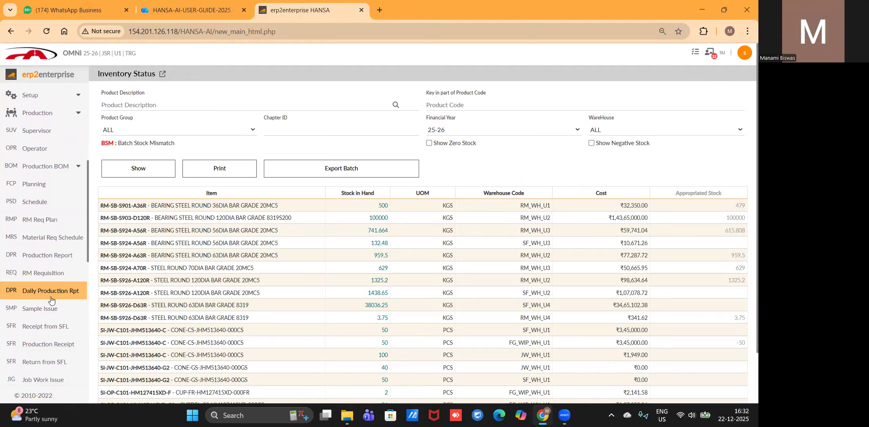
{"action": "left_click", "coordinate": [51, 295]}
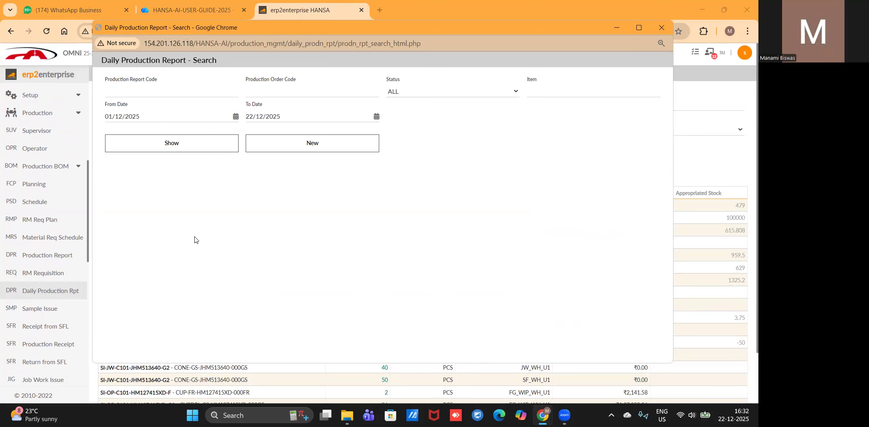
{"action": "left_click", "coordinate": [292, 154]}
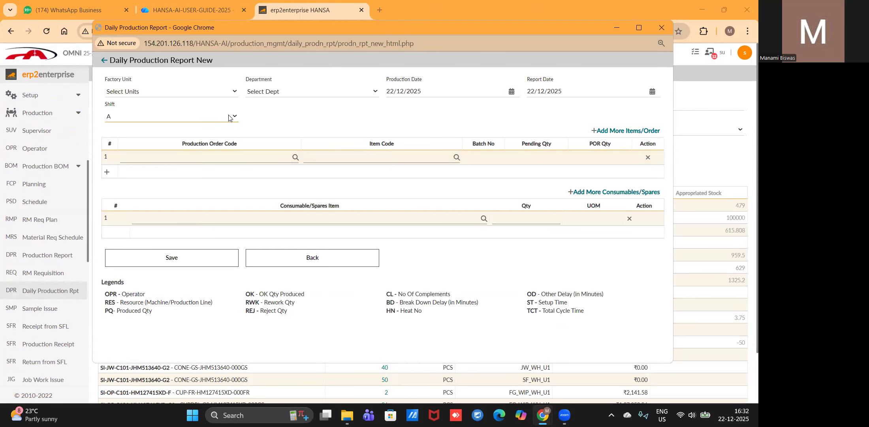
{"action": "left_click", "coordinate": [131, 90]}
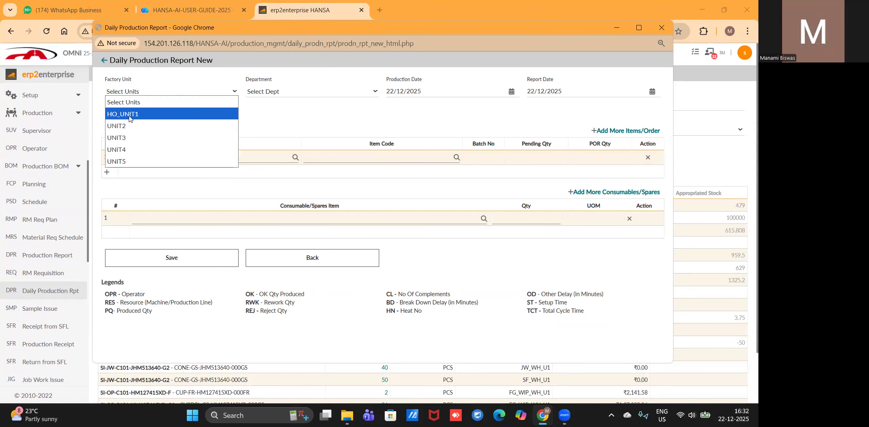
{"action": "left_click", "coordinate": [130, 138]}
{"action": "left_click", "coordinate": [287, 93]}
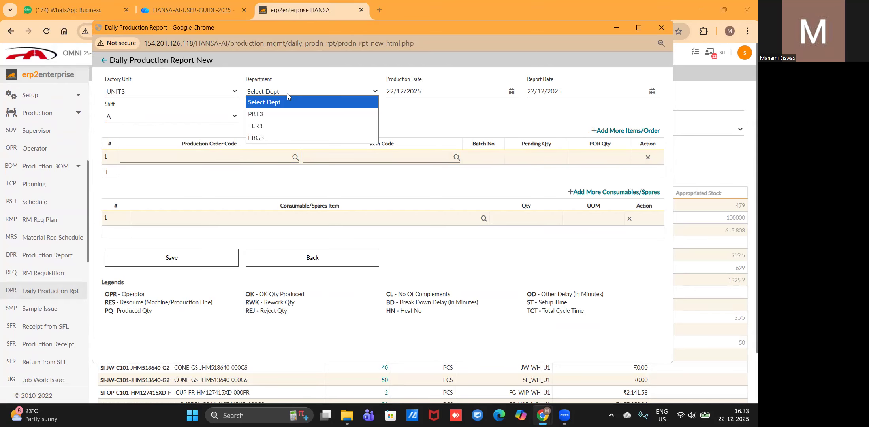
{"action": "left_click", "coordinate": [282, 115]}
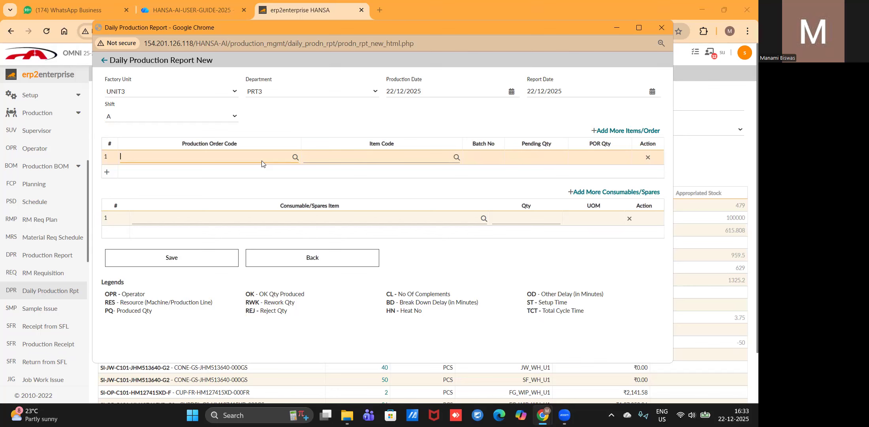
Search the production orders and add item SI-OP-C101-HM911216-S of order 011-POR-HM911216-12/25-26 to the report
{"action": "left_click", "coordinate": [296, 158]}
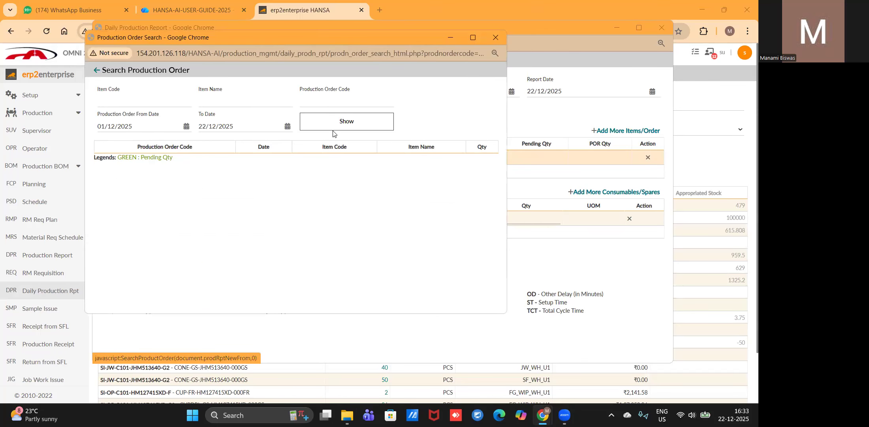
{"action": "left_click", "coordinate": [346, 122]}
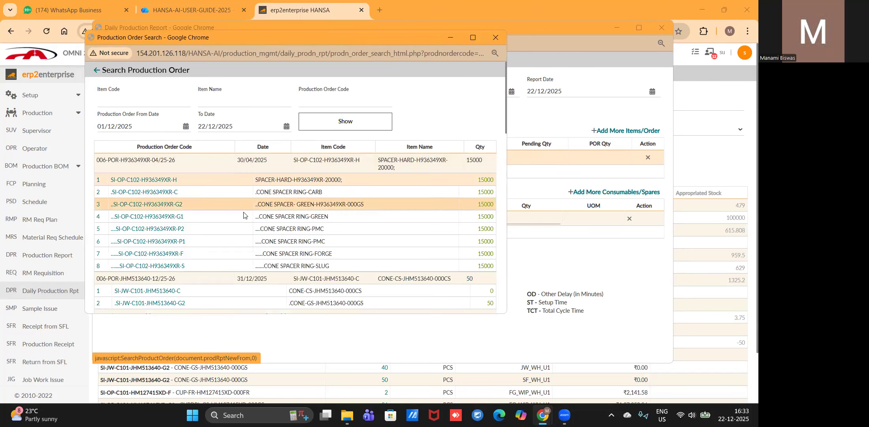
{"action": "scroll", "coordinate": [243, 215], "scroll_direction": "down", "scroll_amount": 5}
{"action": "scroll", "coordinate": [243, 214], "scroll_direction": "down", "scroll_amount": 4}
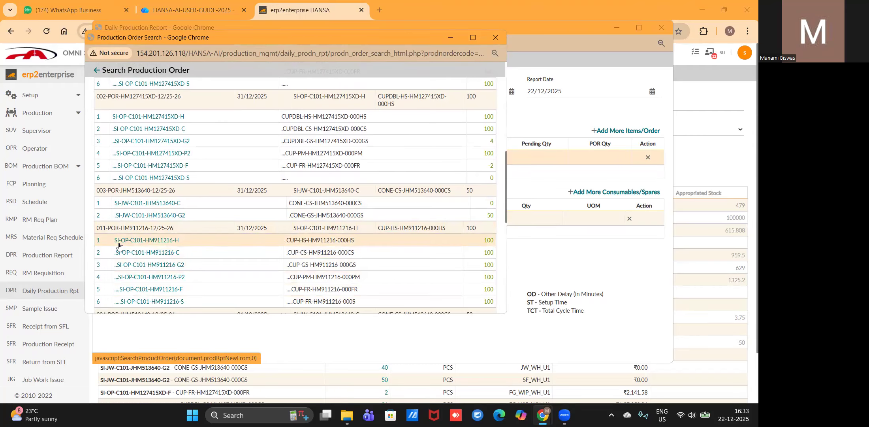
{"action": "left_click", "coordinate": [157, 301]}
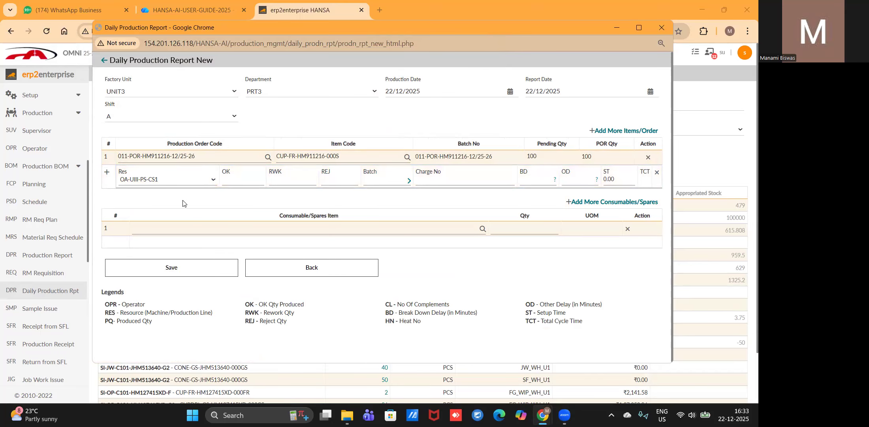
Enter an OK quantity of 100 and auto-allocate 132.48 of input item RM-SB-S924-A56R from batch mfg544654
{"action": "left_click", "coordinate": [237, 181]}
{"action": "type", "text": "100"}
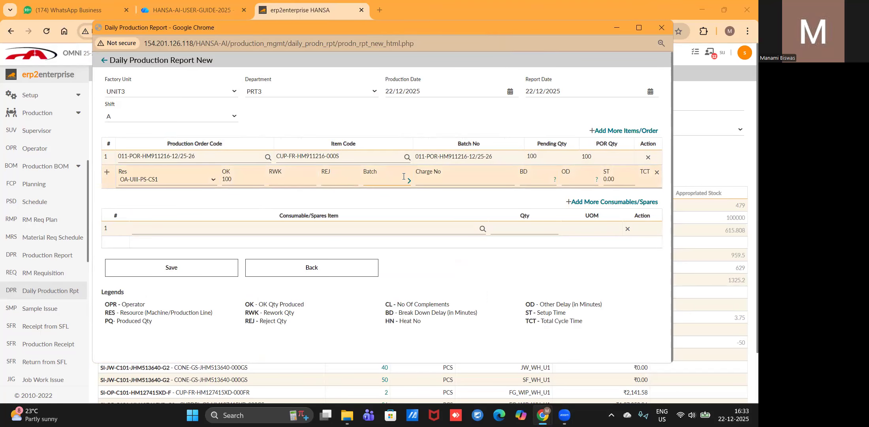
{"action": "left_click", "coordinate": [409, 180]}
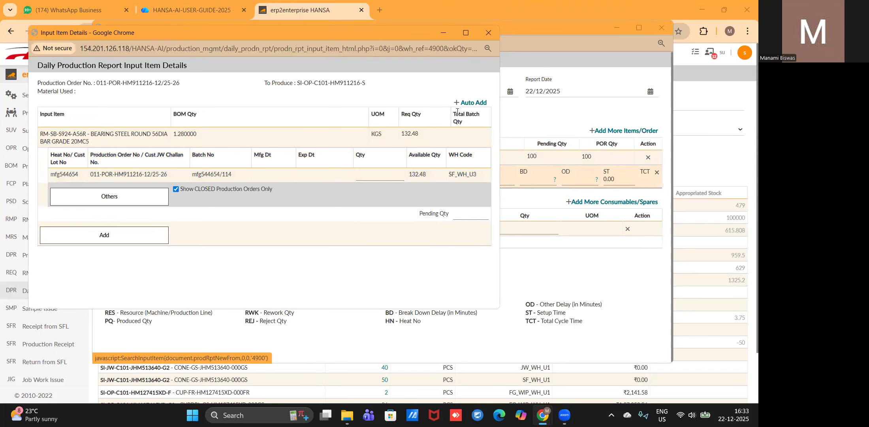
{"action": "left_click", "coordinate": [469, 102]}
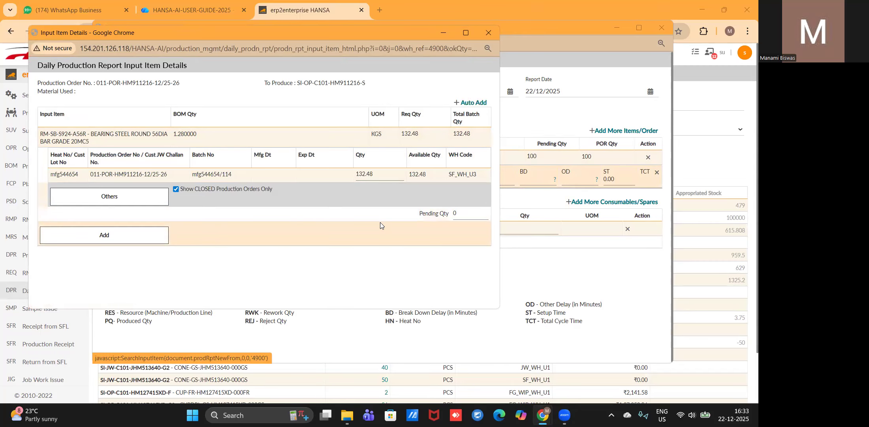
{"action": "left_click", "coordinate": [129, 237]}
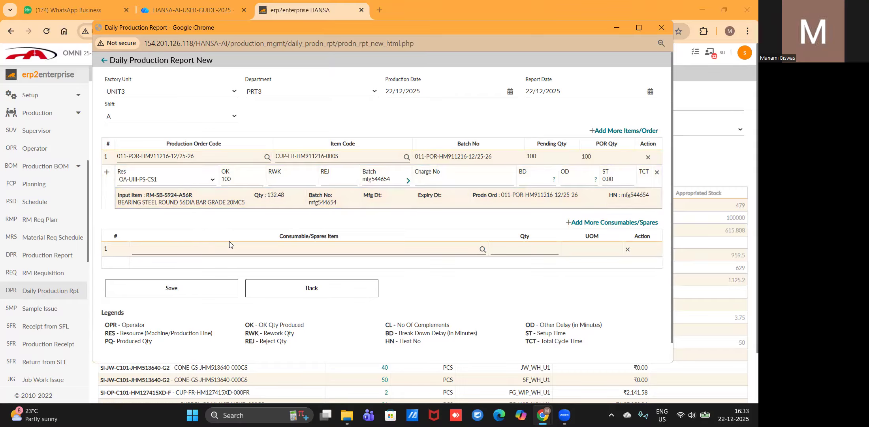
Save the daily production report and close its window
{"action": "left_click", "coordinate": [206, 297]}
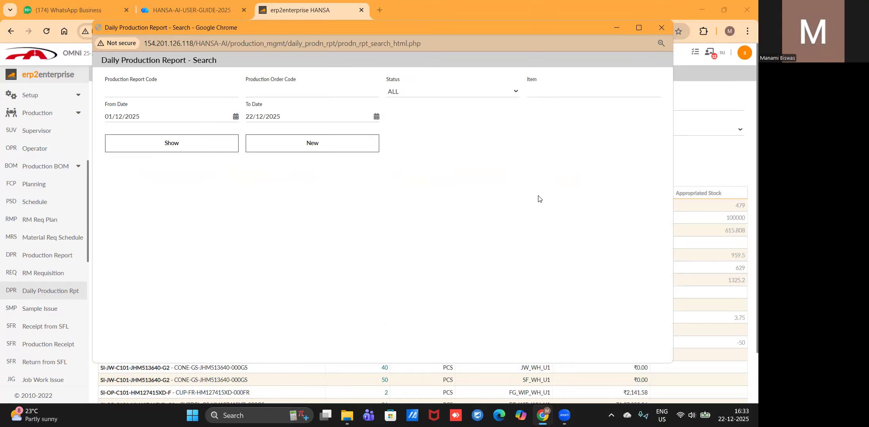
{"action": "left_click", "coordinate": [659, 28]}
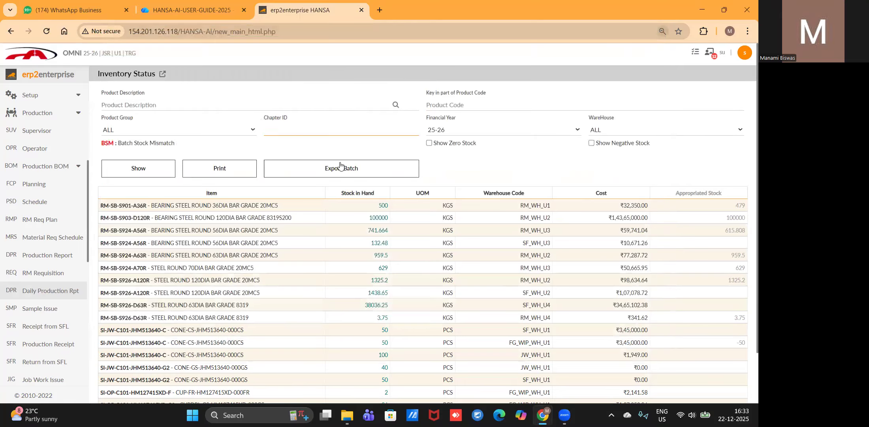
Filter the inventory status to SF_WH_U3 again and examine the produced item's stock on the shopfloor
{"action": "left_click", "coordinate": [609, 129]}
{"action": "scroll", "coordinate": [573, 225], "scroll_direction": "down", "scroll_amount": 10}
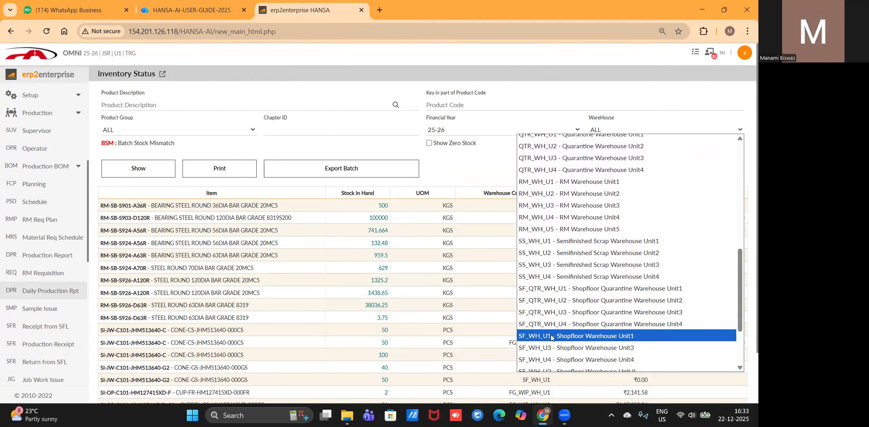
{"action": "left_click", "coordinate": [552, 348]}
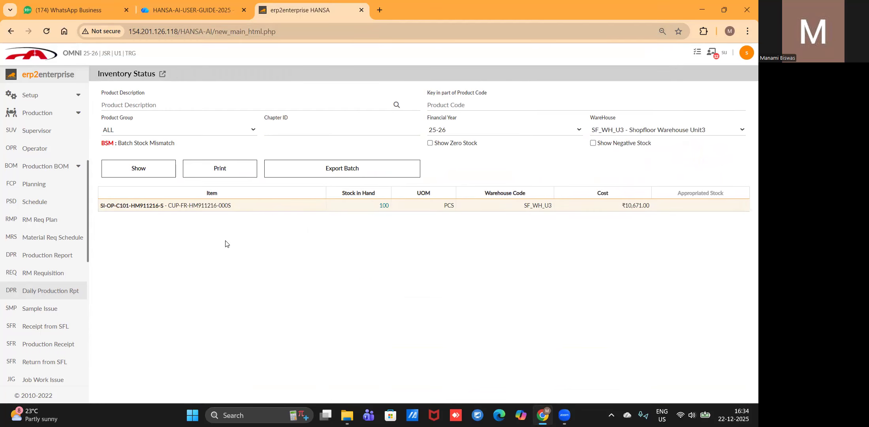
{"action": "left_click_drag", "start_coordinate": [99, 205], "coordinate": [165, 205]}
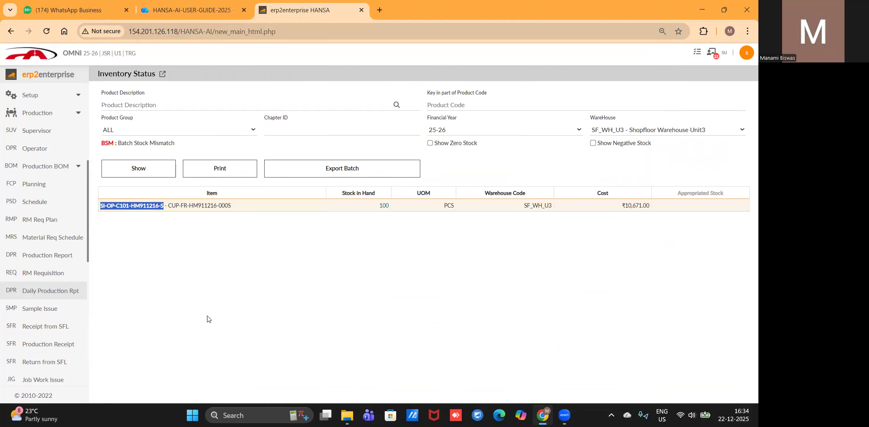
Start a new daily production report for factory unit UNIT3 and department FRG3
{"action": "left_click", "coordinate": [62, 291]}
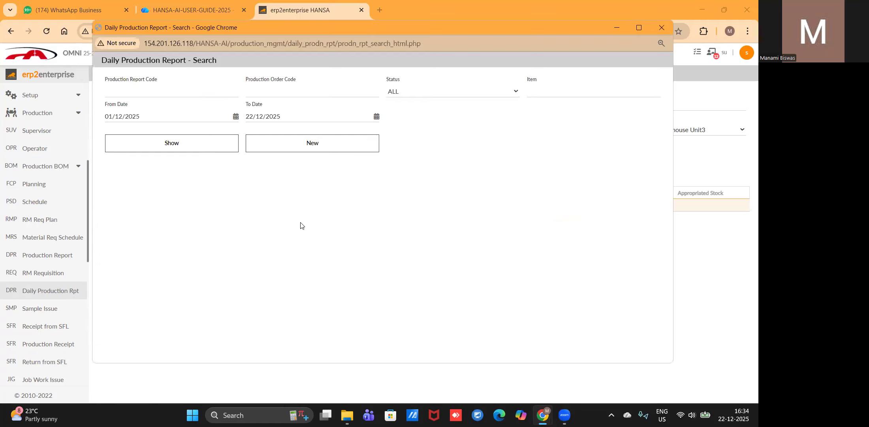
{"action": "left_click", "coordinate": [341, 150]}
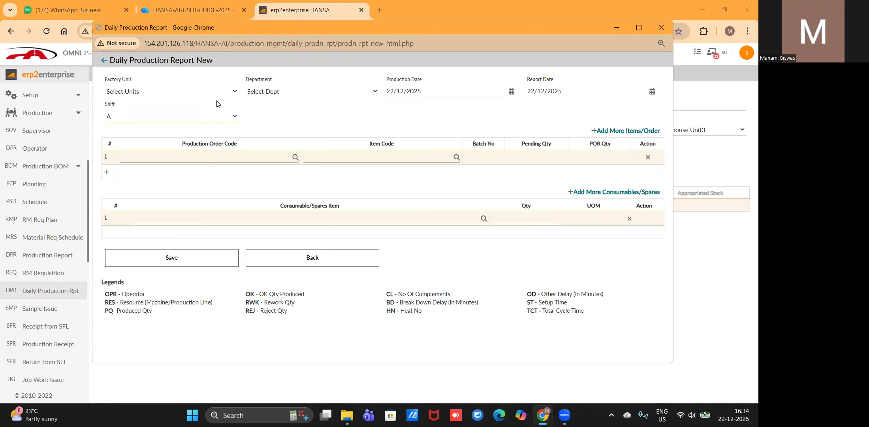
{"action": "left_click", "coordinate": [203, 92]}
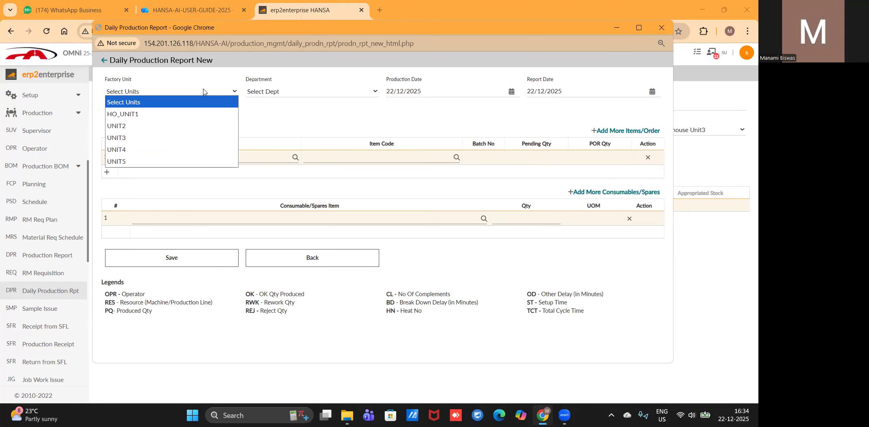
{"action": "left_click", "coordinate": [159, 136]}
{"action": "left_click", "coordinate": [275, 93]}
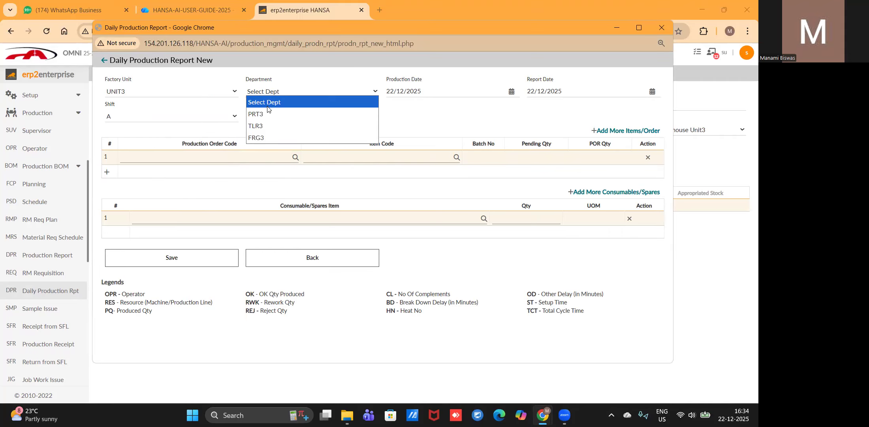
{"action": "left_click", "coordinate": [269, 138]}
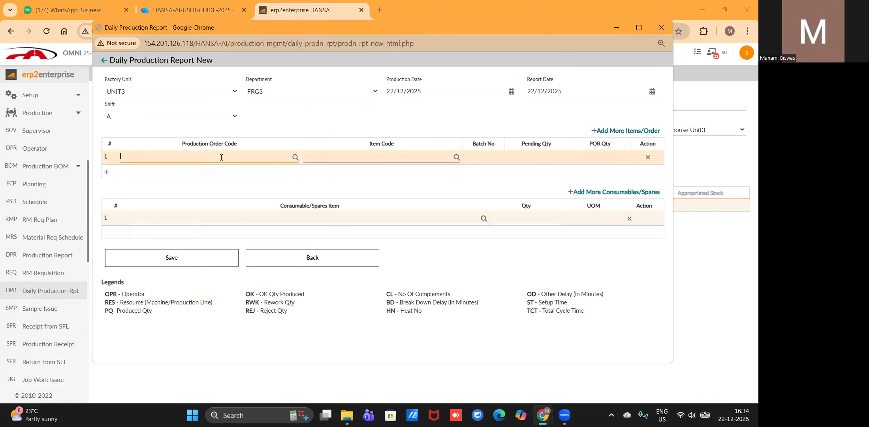
Search the production orders and add item SI-OP-C101-HM911216-F of order 011-POR-HM911216-12/25-26 to the report
{"action": "left_click", "coordinate": [295, 157]}
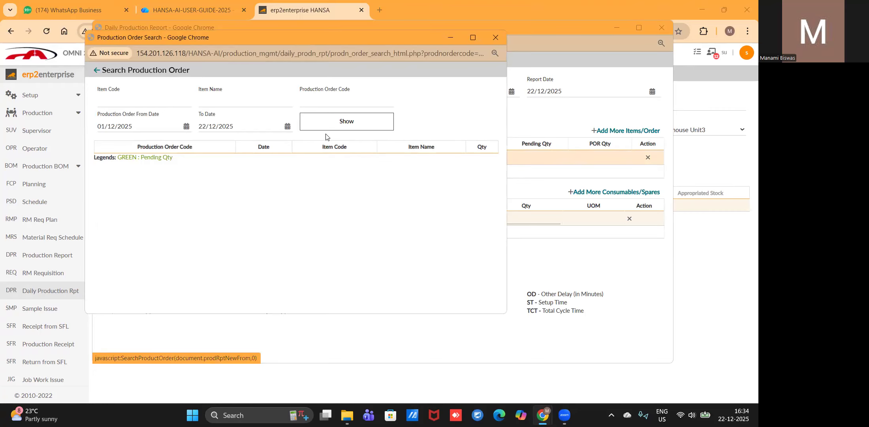
{"action": "left_click", "coordinate": [328, 122]}
{"action": "scroll", "coordinate": [260, 201], "scroll_direction": "down", "scroll_amount": 4}
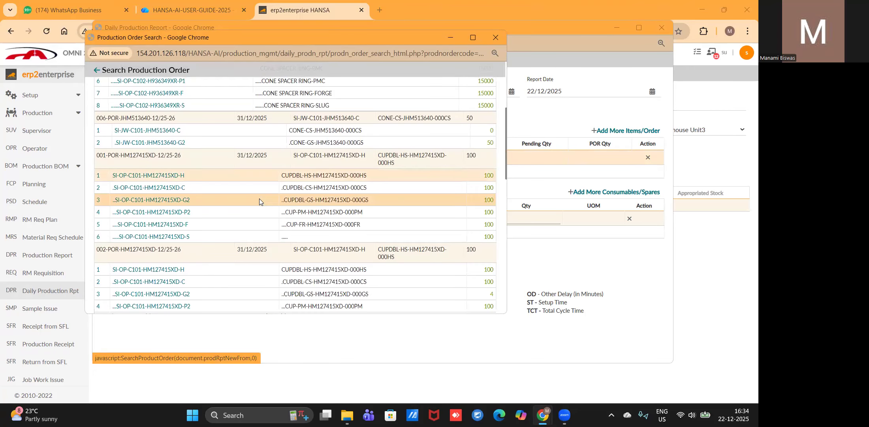
{"action": "scroll", "coordinate": [259, 200], "scroll_direction": "down", "scroll_amount": 10}
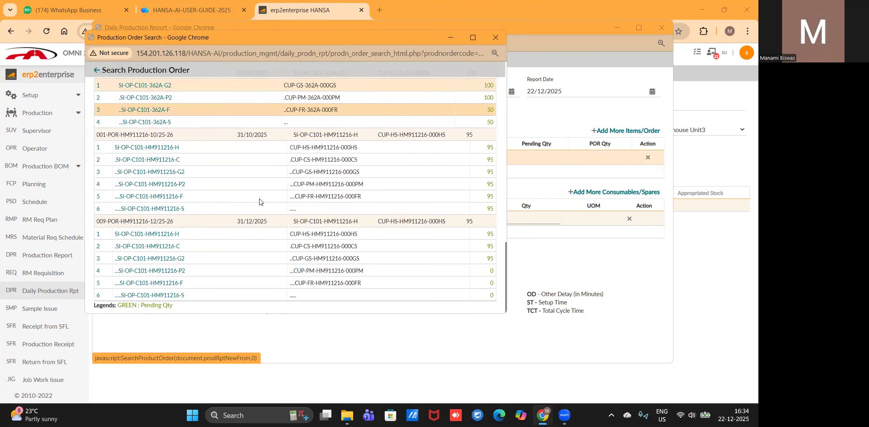
{"action": "scroll", "coordinate": [259, 201], "scroll_direction": "up", "scroll_amount": 5}
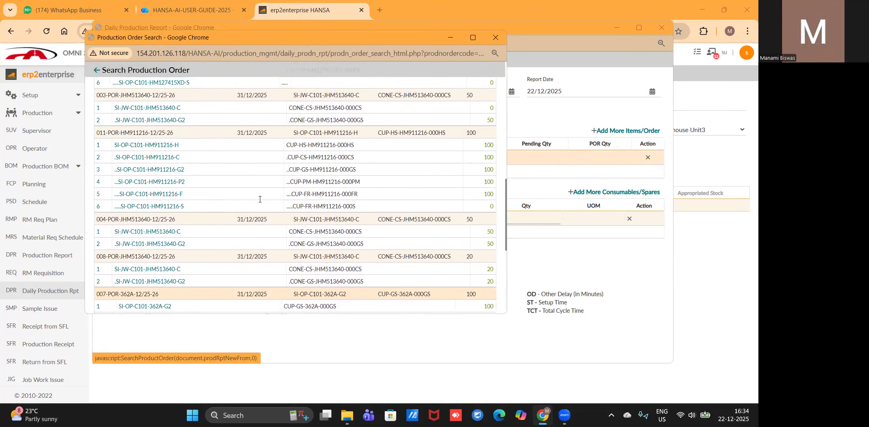
{"action": "left_click", "coordinate": [176, 200]}
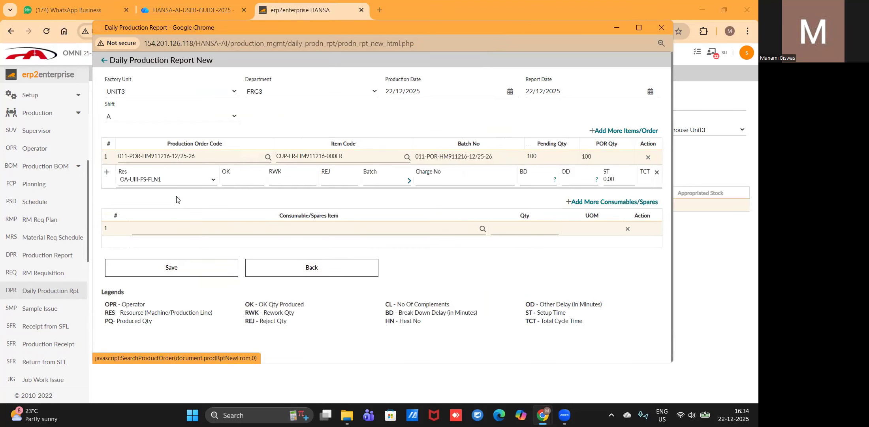
Enter an OK quantity of 100 and auto-allocate 100 of input item SI-OP-C101-HM911216-S from batch mfg544654
{"action": "left_click", "coordinate": [239, 176]}
{"action": "type", "text": "100"}
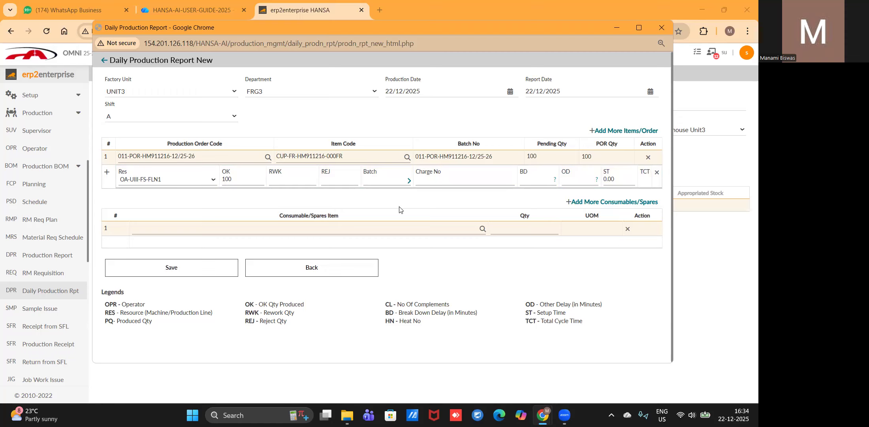
{"action": "left_click", "coordinate": [409, 182]}
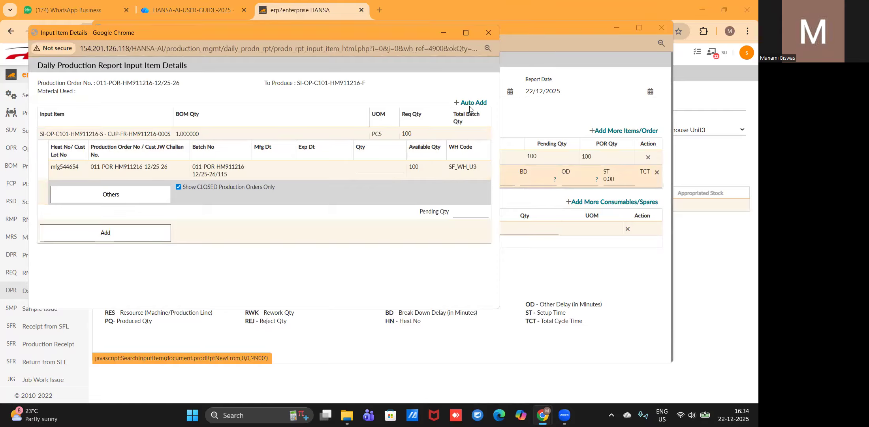
{"action": "left_click", "coordinate": [473, 104]}
{"action": "left_click", "coordinate": [137, 233]}
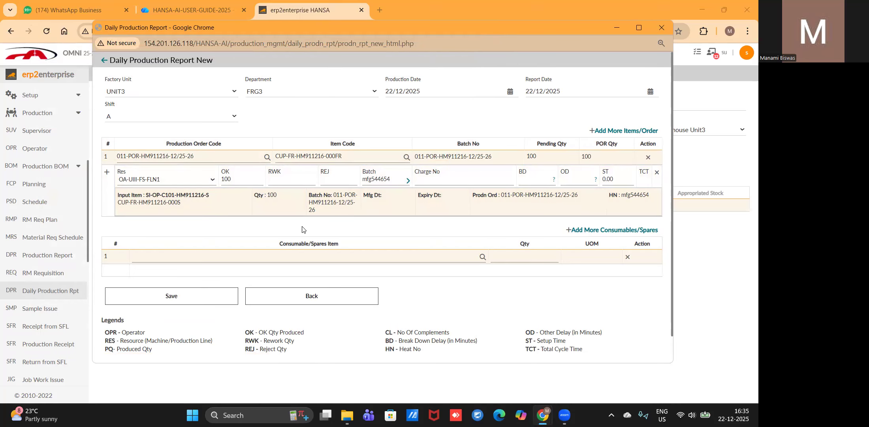
Save and close the daily production report, and refresh the SF_WH_U3 inventory status to examine the forged item's stock
{"action": "left_click", "coordinate": [216, 296]}
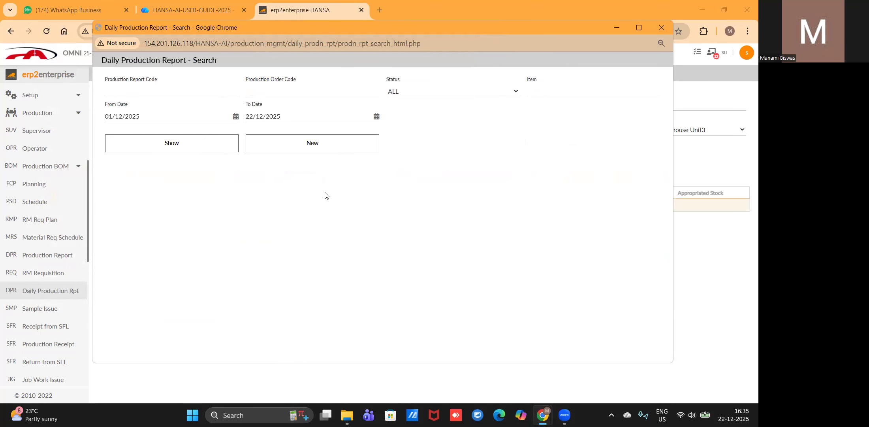
{"action": "left_click", "coordinate": [662, 28]}
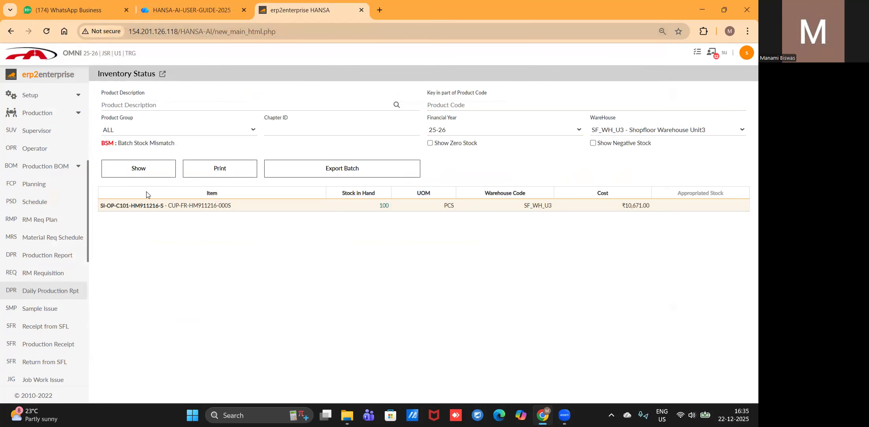
{"action": "left_click", "coordinate": [128, 164]}
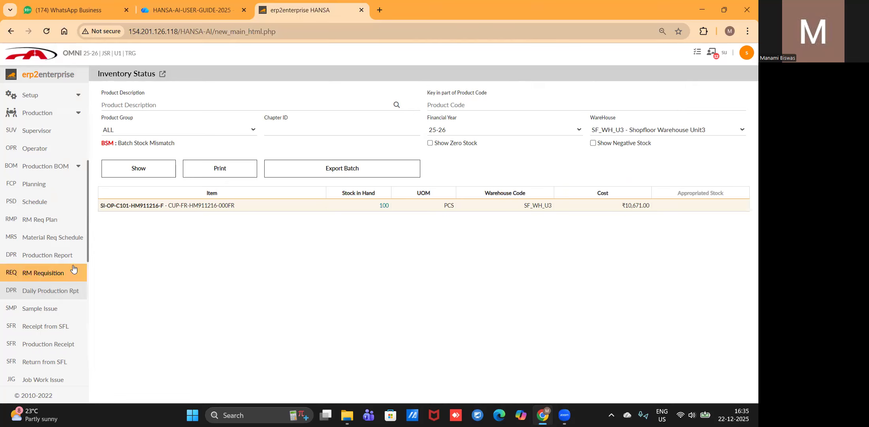
{"action": "scroll", "coordinate": [62, 287], "scroll_direction": "down", "scroll_amount": 5}
{"action": "scroll", "coordinate": [62, 287], "scroll_direction": "down", "scroll_amount": 4}
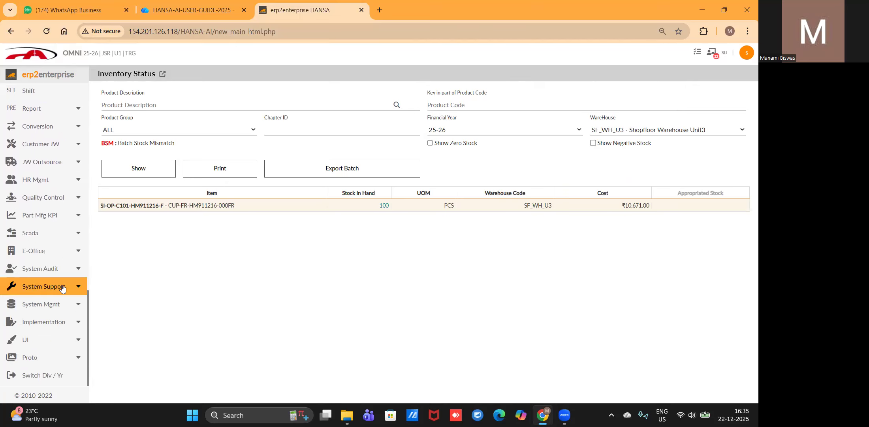
{"action": "double_click", "coordinate": [137, 206]}
{"action": "left_click", "coordinate": [156, 253]}
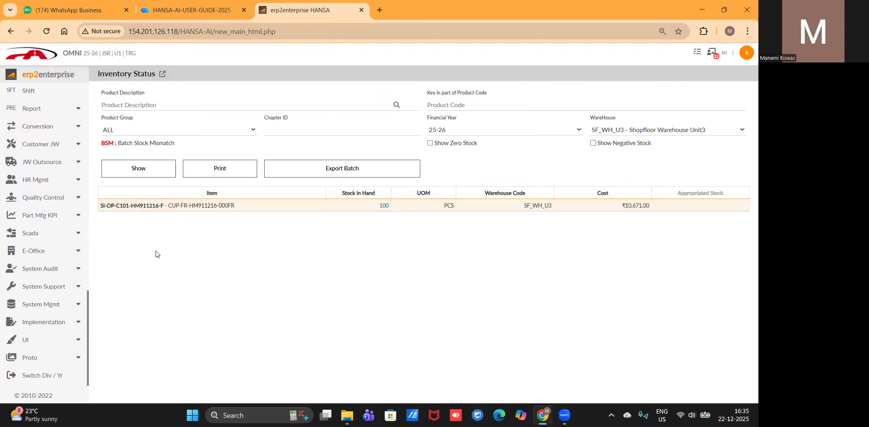
Open the Quality Control entry form for FG/IP items
{"action": "scroll", "coordinate": [47, 292], "scroll_direction": "down", "scroll_amount": 1}
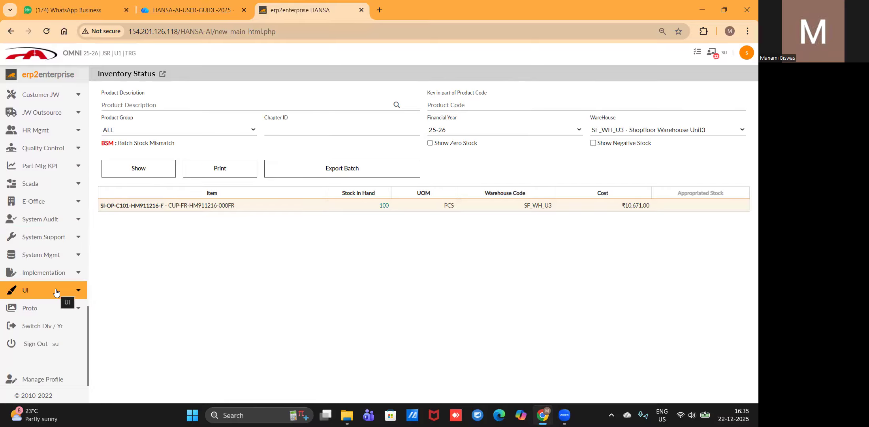
{"action": "scroll", "coordinate": [54, 203], "scroll_direction": "up", "scroll_amount": 1}
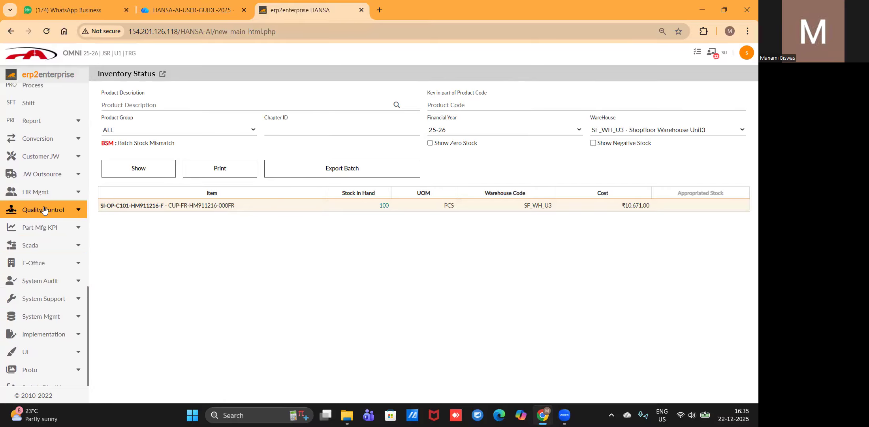
{"action": "left_click", "coordinate": [44, 211]}
{"action": "scroll", "coordinate": [44, 210], "scroll_direction": "down", "scroll_amount": 3}
{"action": "scroll", "coordinate": [43, 209], "scroll_direction": "up", "scroll_amount": 3}
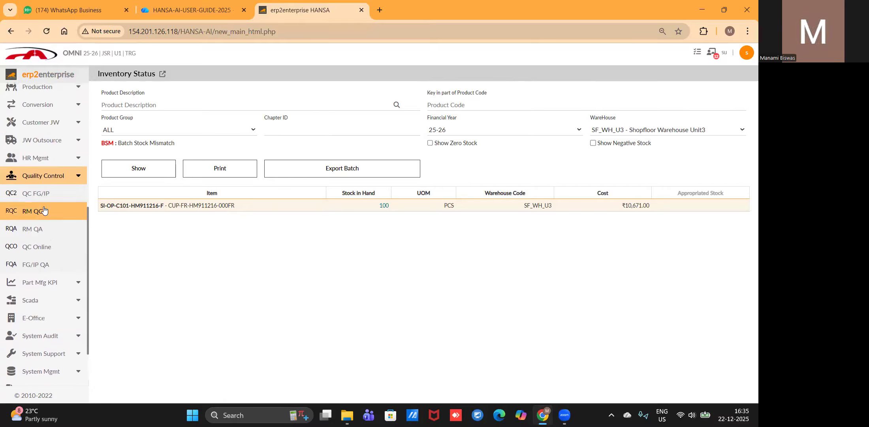
{"action": "left_click", "coordinate": [44, 194]}
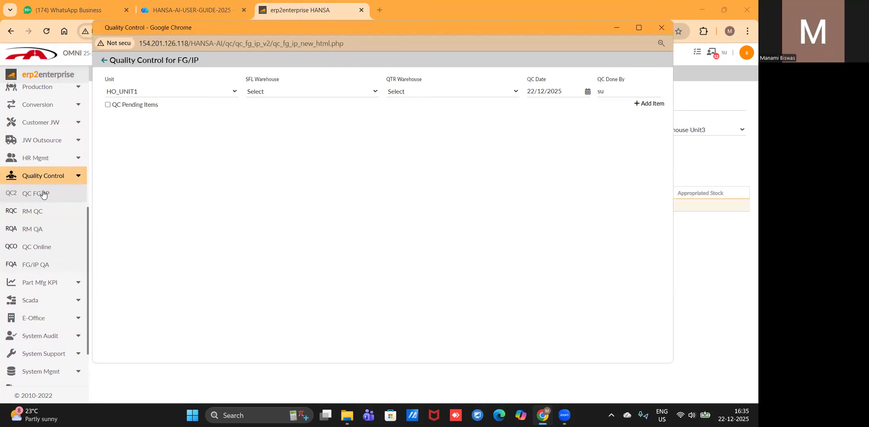
Set the QC unit to UNIT3, SFL warehouse to SF_WH_U3 and QTR warehouse to QTR_WH_U3, and list the QC pending items
{"action": "left_click", "coordinate": [184, 93]}
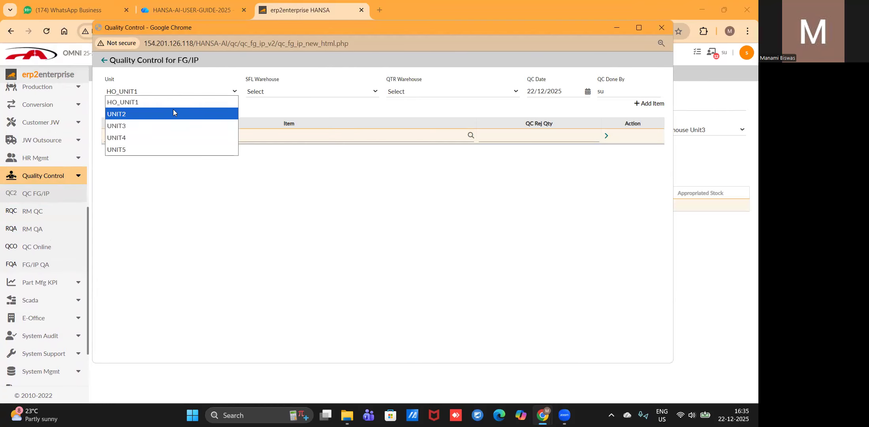
{"action": "left_click", "coordinate": [165, 124]}
{"action": "left_click", "coordinate": [257, 93]}
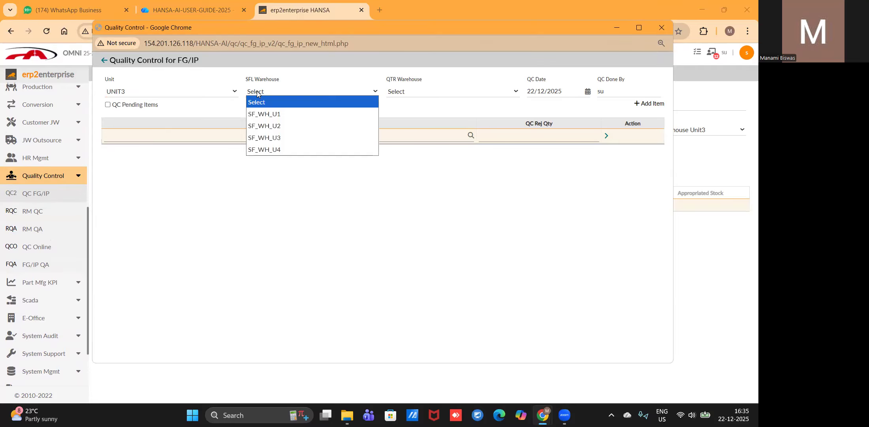
{"action": "left_click", "coordinate": [275, 140]}
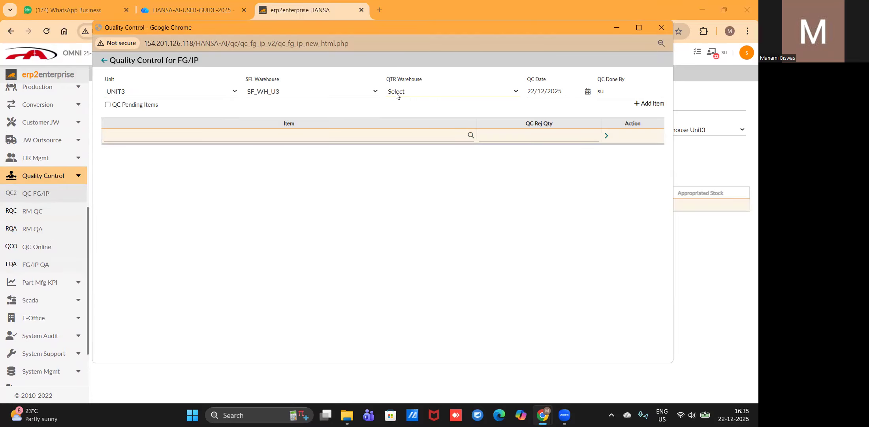
{"action": "left_click", "coordinate": [415, 94]}
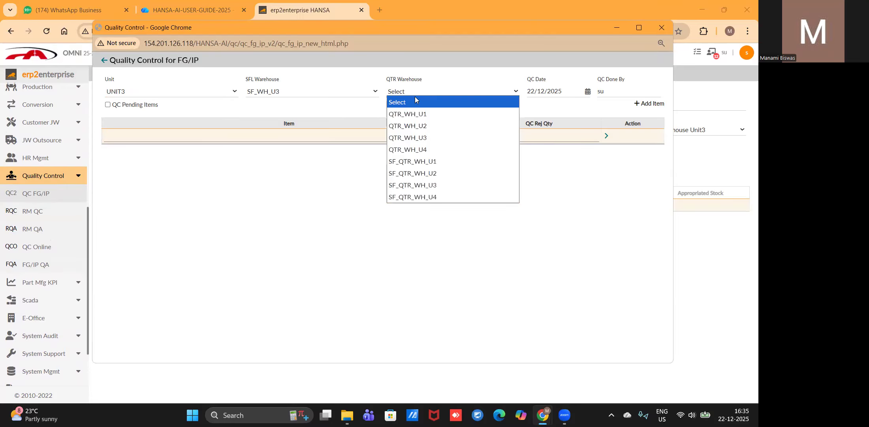
{"action": "left_click", "coordinate": [415, 135]}
{"action": "left_click", "coordinate": [107, 104]}
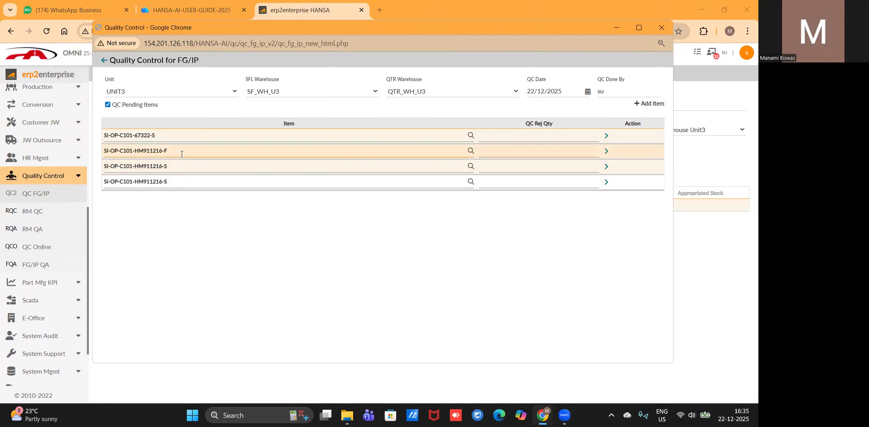
Enter a QC reject quantity of 5 for SI-OP-C101-HM911216-F and its report 0034-PDR-12-25-26, and mark that report as QC pass
{"action": "triple_click", "coordinate": [146, 150]}
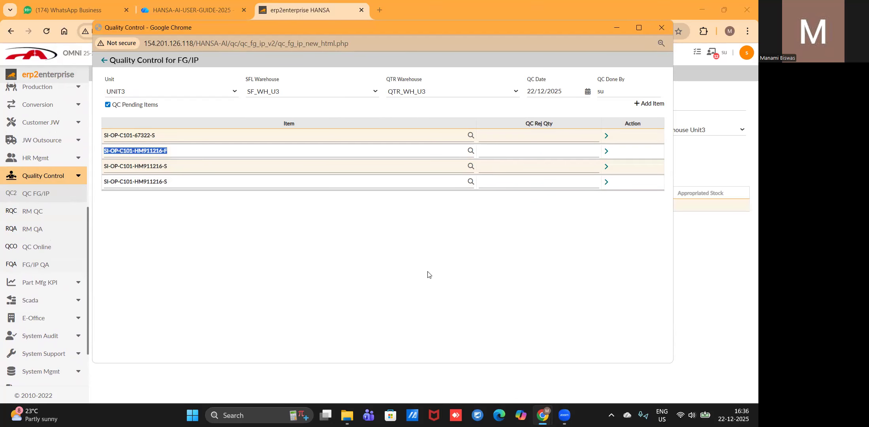
{"action": "left_click", "coordinate": [525, 154]}
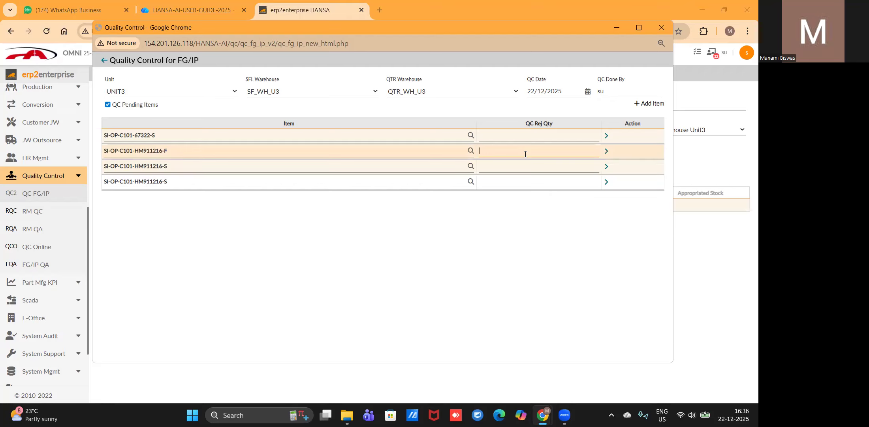
{"action": "type", "text": "5"}
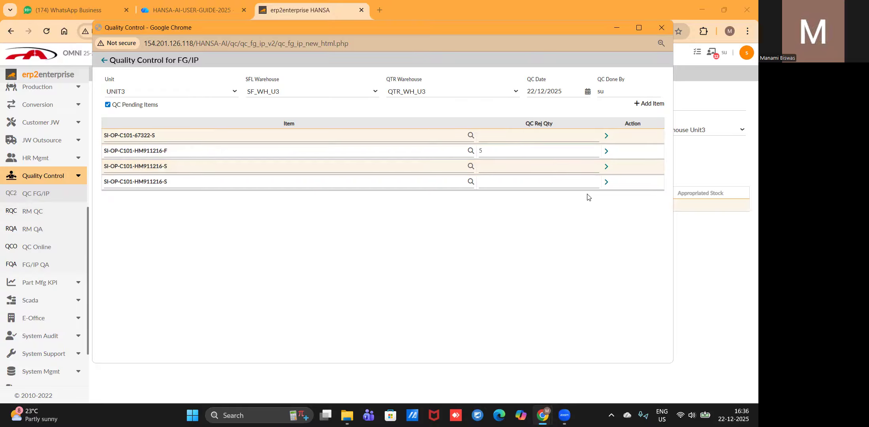
{"action": "left_click_drag", "start_coordinate": [587, 196], "coordinate": [611, 147]}
{"action": "left_click", "coordinate": [607, 152]}
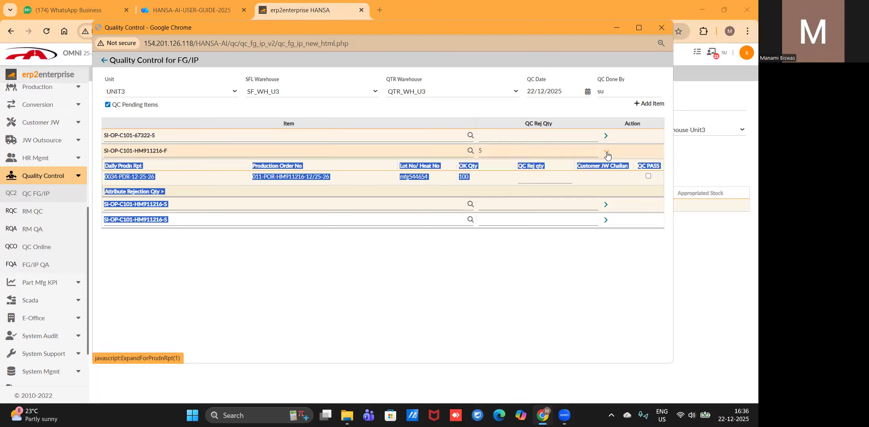
{"action": "left_click", "coordinate": [563, 172]}
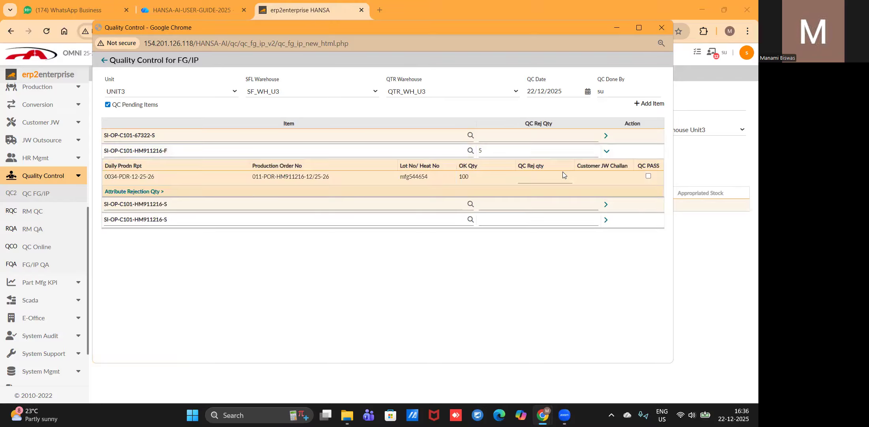
{"action": "type", "text": "5"}
{"action": "left_click", "coordinate": [648, 177]}
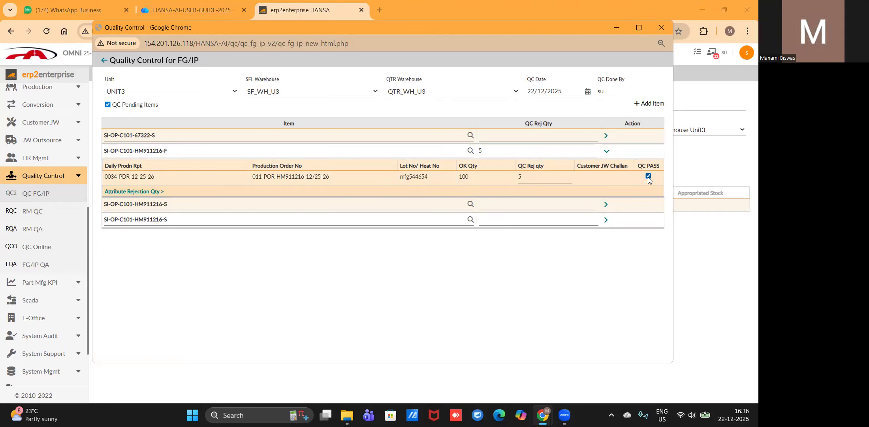
Attribute a rejection quantity of 5 to F for SI-OP-C101-HM911216-F, mark the quality control as done and close the form
{"action": "left_click", "coordinate": [127, 192]}
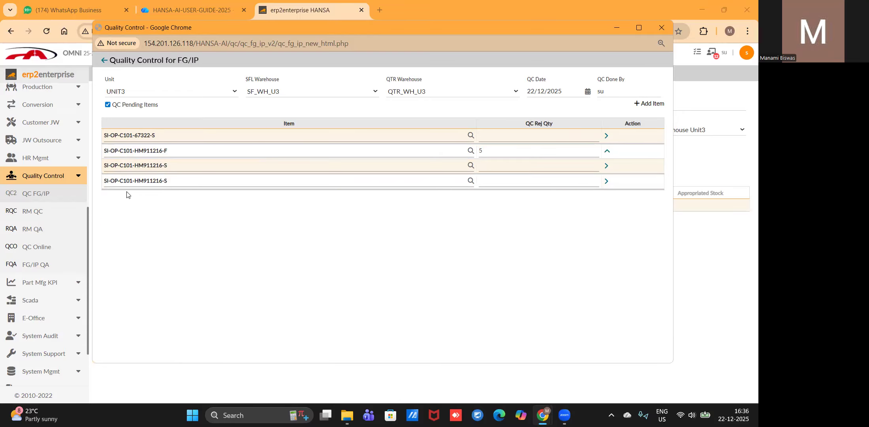
{"action": "left_click", "coordinate": [606, 153]}
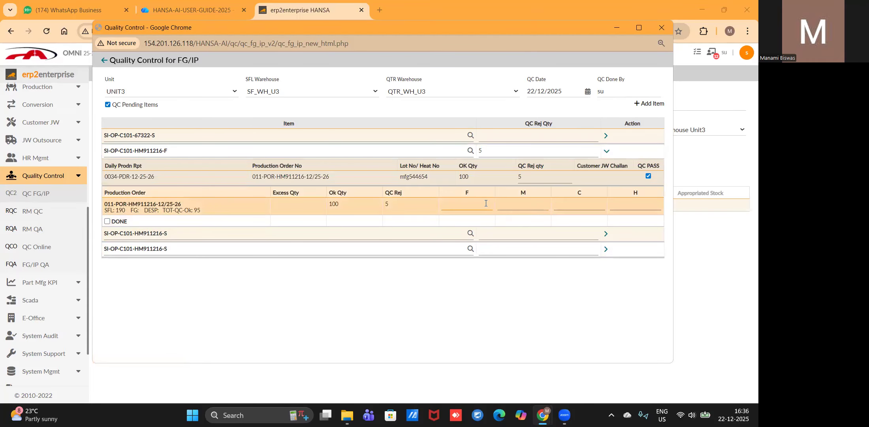
{"action": "type", "text": "5"}
{"action": "left_click", "coordinate": [108, 221]}
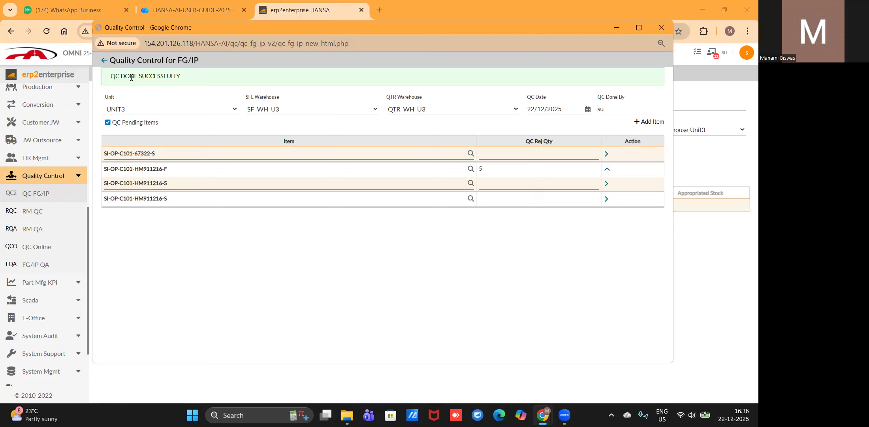
{"action": "left_click", "coordinate": [662, 25]}
Open a new Receipt From Shopfloor entry in the Production module
{"action": "scroll", "coordinate": [50, 193], "scroll_direction": "up", "scroll_amount": 5}
{"action": "scroll", "coordinate": [50, 193], "scroll_direction": "up", "scroll_amount": 1}
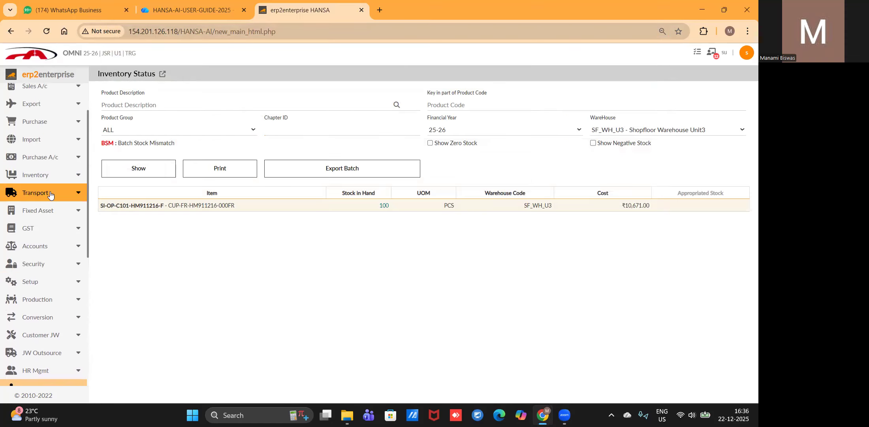
{"action": "left_click", "coordinate": [39, 300]}
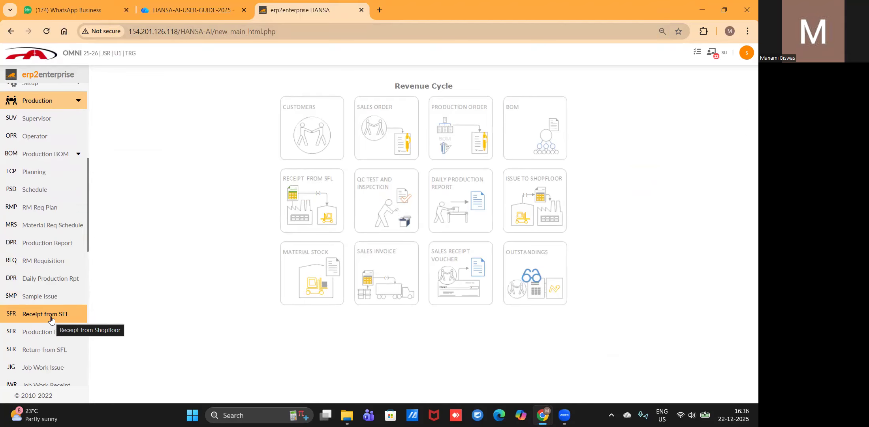
{"action": "left_click", "coordinate": [51, 315]}
{"action": "left_click", "coordinate": [297, 118]}
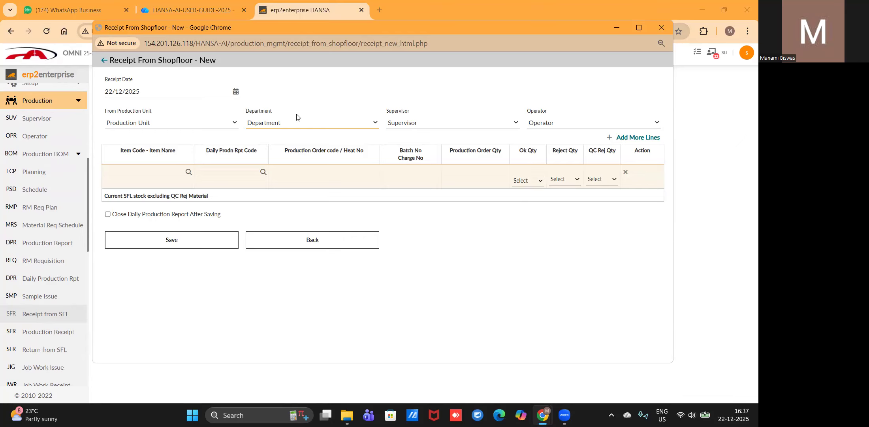
Set the receipt's production unit to UNIT3 - UNIT III and its department to FRG3 - Forge Shop - Unit 3
{"action": "left_click", "coordinate": [218, 124]}
{"action": "left_click", "coordinate": [170, 168]}
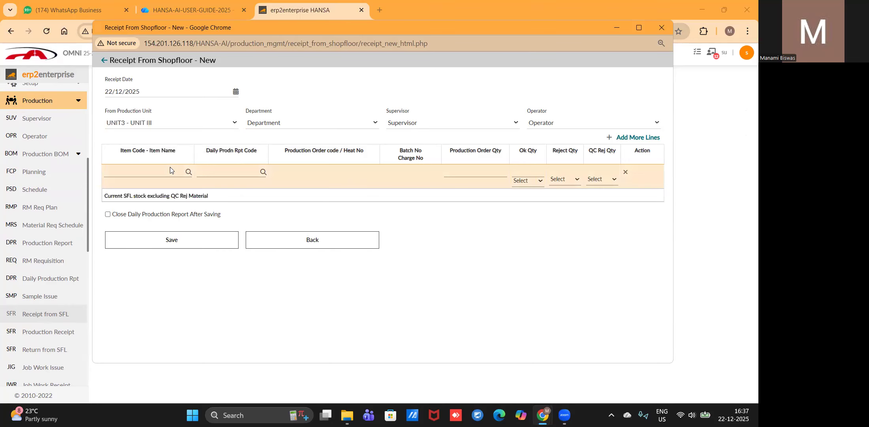
{"action": "left_click", "coordinate": [263, 126]}
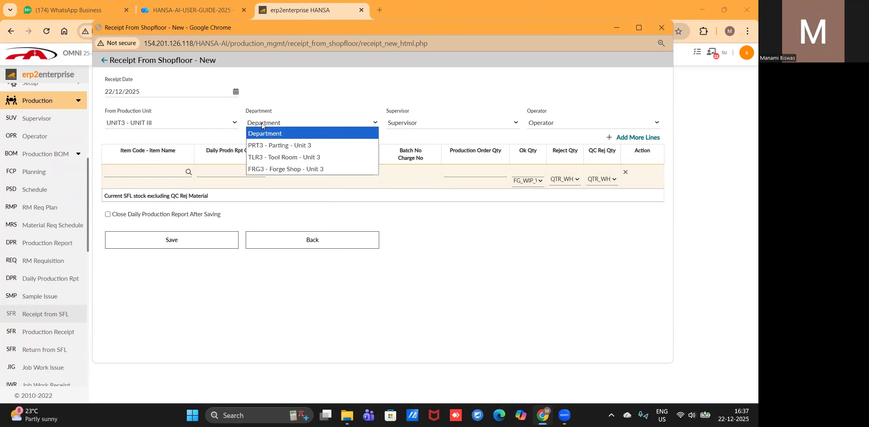
{"action": "left_click", "coordinate": [271, 169]}
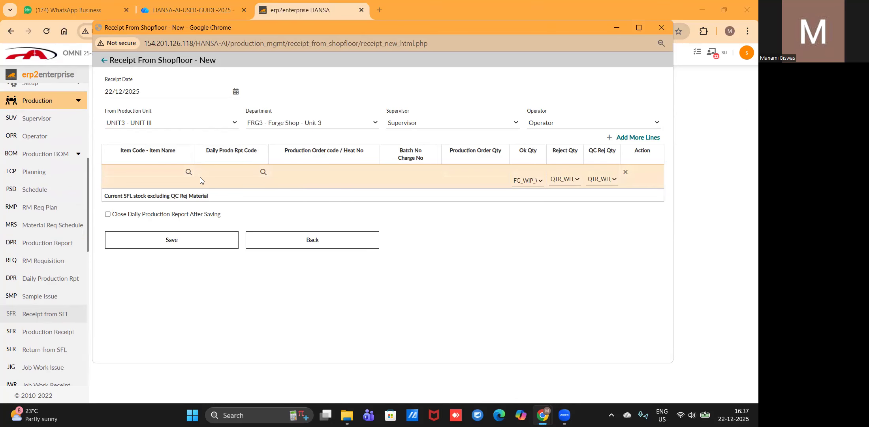
Load daily production report 0034-PDR-12-25-26 for SI-OP-C101-HM911216-F into the receipt line and check the warehouse for its OK quantity
{"action": "left_click", "coordinate": [170, 170]}
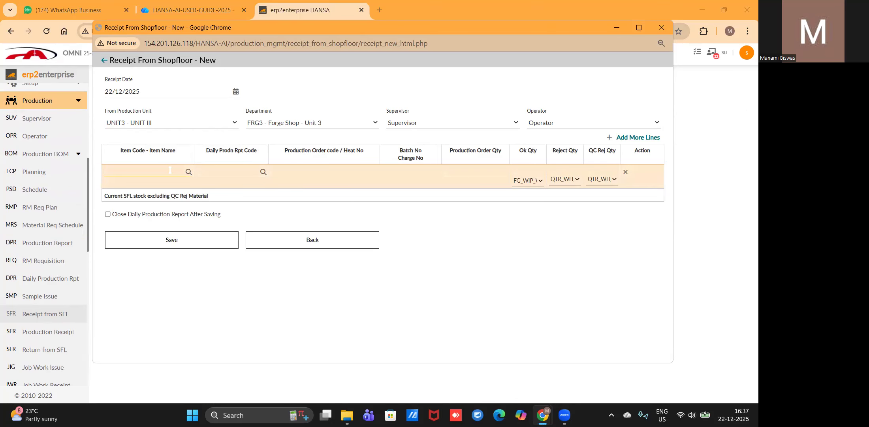
{"action": "left_click", "coordinate": [263, 172]}
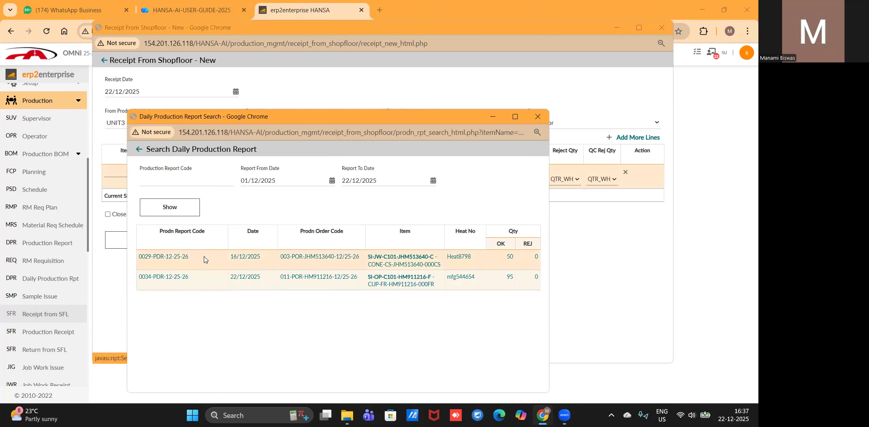
{"action": "left_click", "coordinate": [171, 277]}
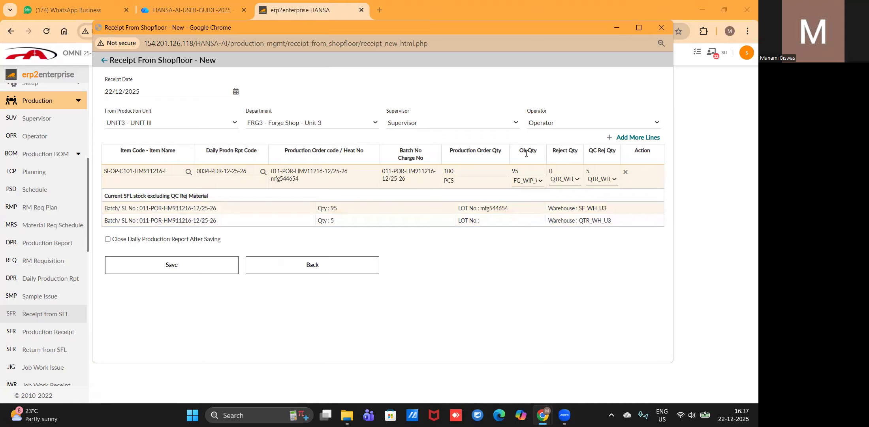
{"action": "left_click", "coordinate": [527, 181]}
{"action": "left_click", "coordinate": [527, 181]}
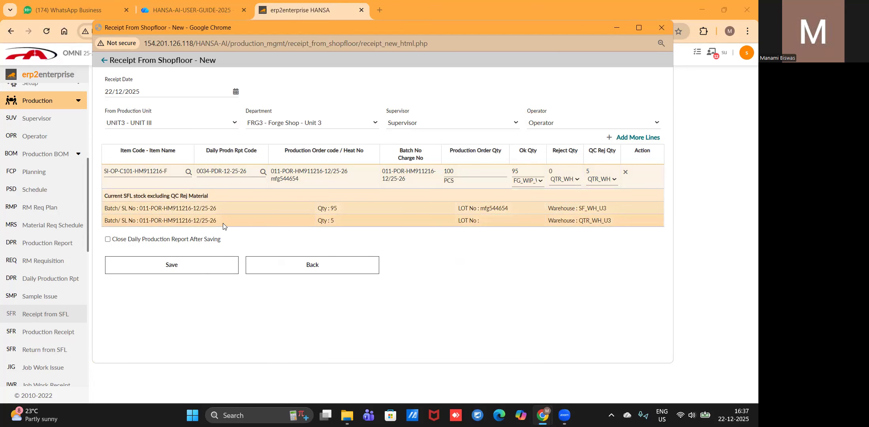
Copy HM911216 from the receipt line's item code, and save and close the shopfloor receipt
{"action": "double_click", "coordinate": [141, 172]}
{"action": "key", "text": "ctrl+c"}
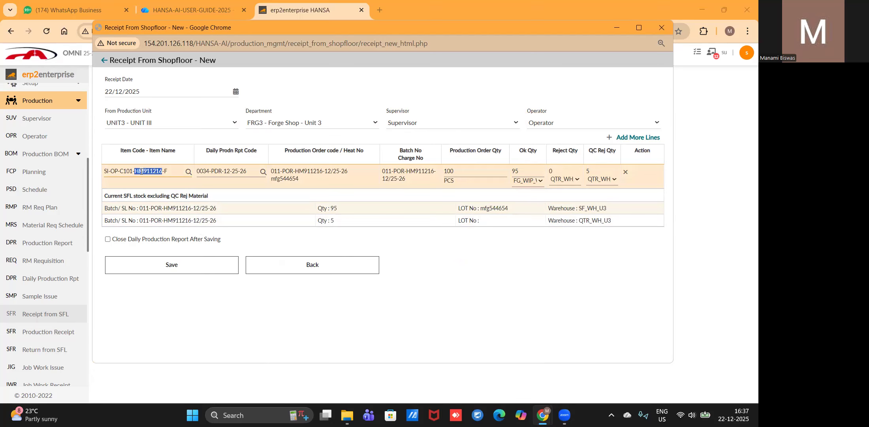
{"action": "left_click", "coordinate": [167, 322]}
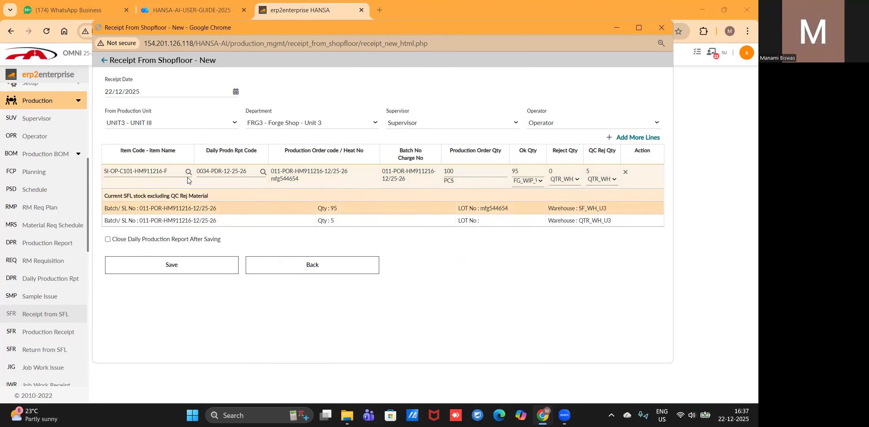
{"action": "left_click", "coordinate": [181, 269]}
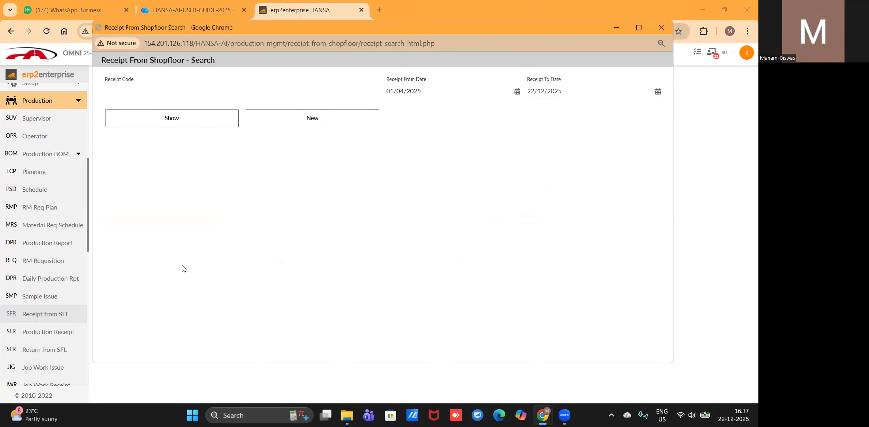
{"action": "left_click", "coordinate": [666, 28]}
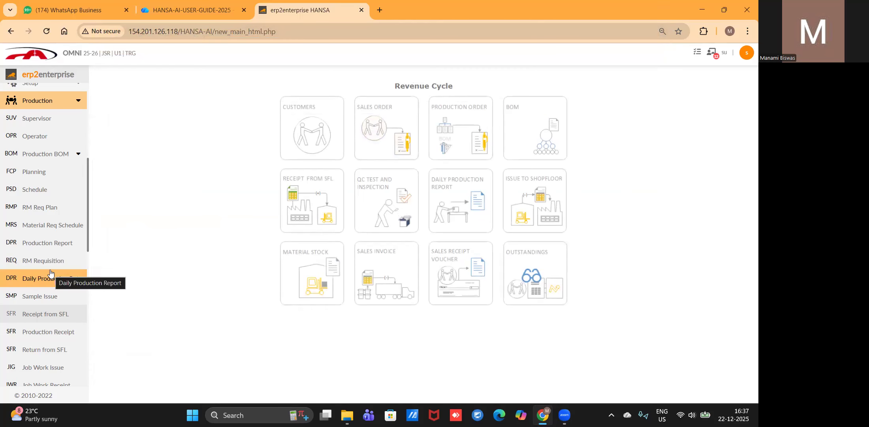
Show the inventory status of SI-OP-C101-HM911216-F in all warehouses to examine its stock by warehouse
{"action": "scroll", "coordinate": [51, 274], "scroll_direction": "up", "scroll_amount": 5}
{"action": "scroll", "coordinate": [50, 273], "scroll_direction": "up", "scroll_amount": 2}
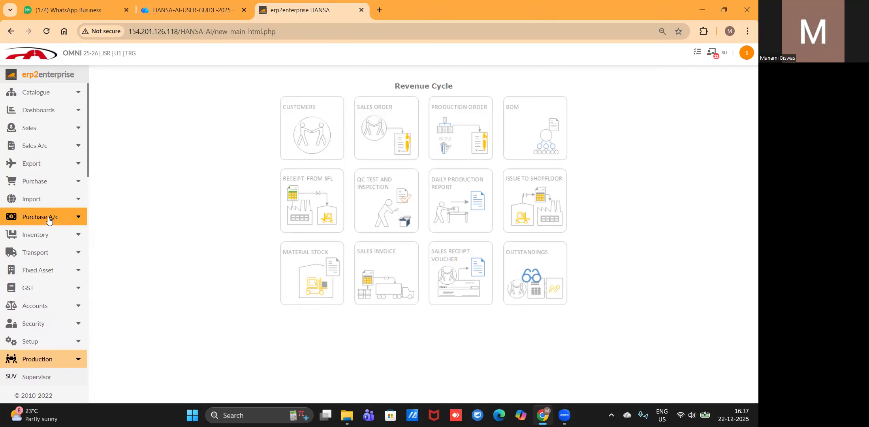
{"action": "left_click", "coordinate": [43, 234]}
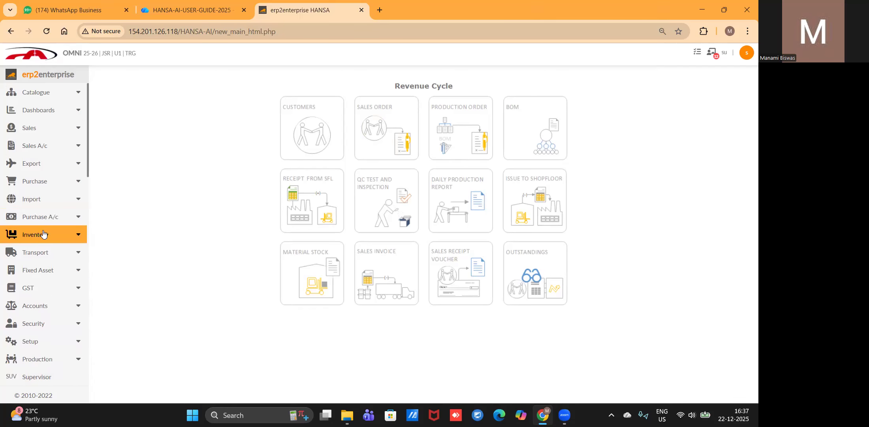
{"action": "key", "text": "ctrl+v"}
{"action": "type", "text": "-"}
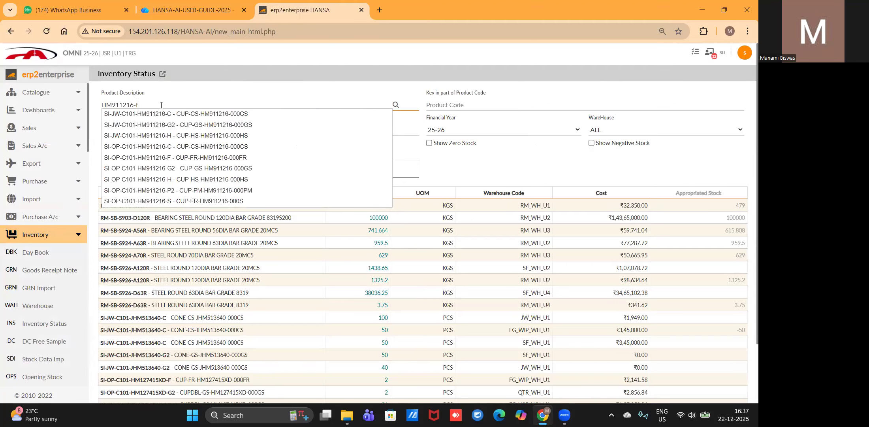
{"action": "type", "text": "f"}
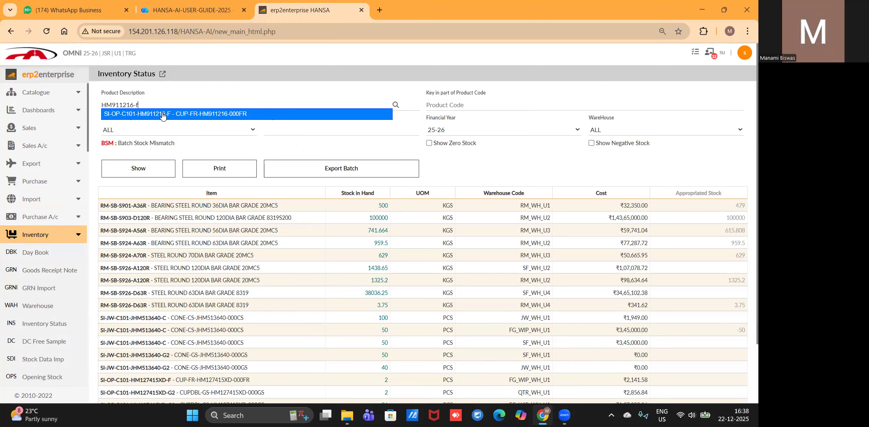
{"action": "left_click", "coordinate": [182, 114]}
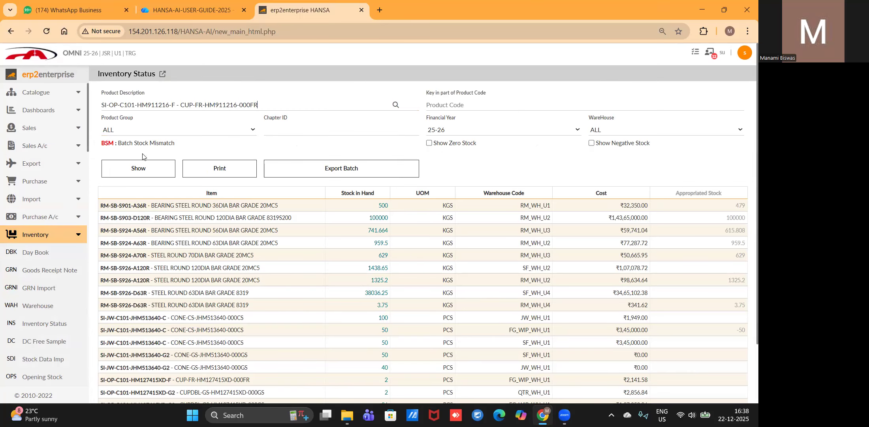
{"action": "left_click", "coordinate": [139, 168]}
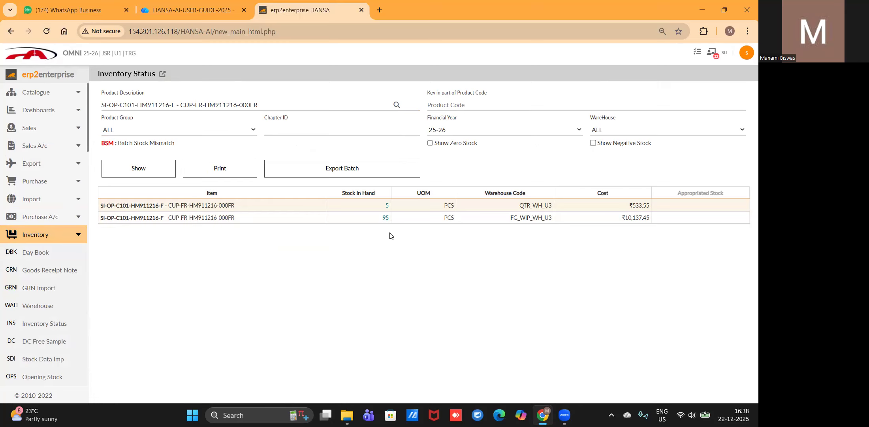
{"action": "left_click", "coordinate": [447, 17]}
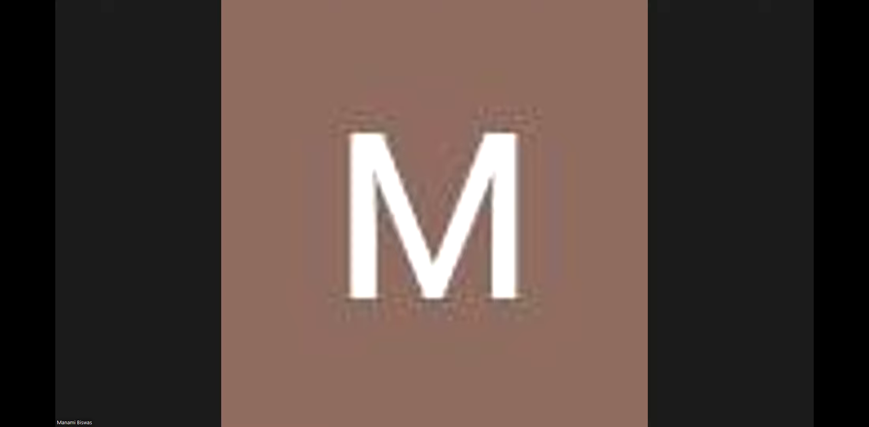